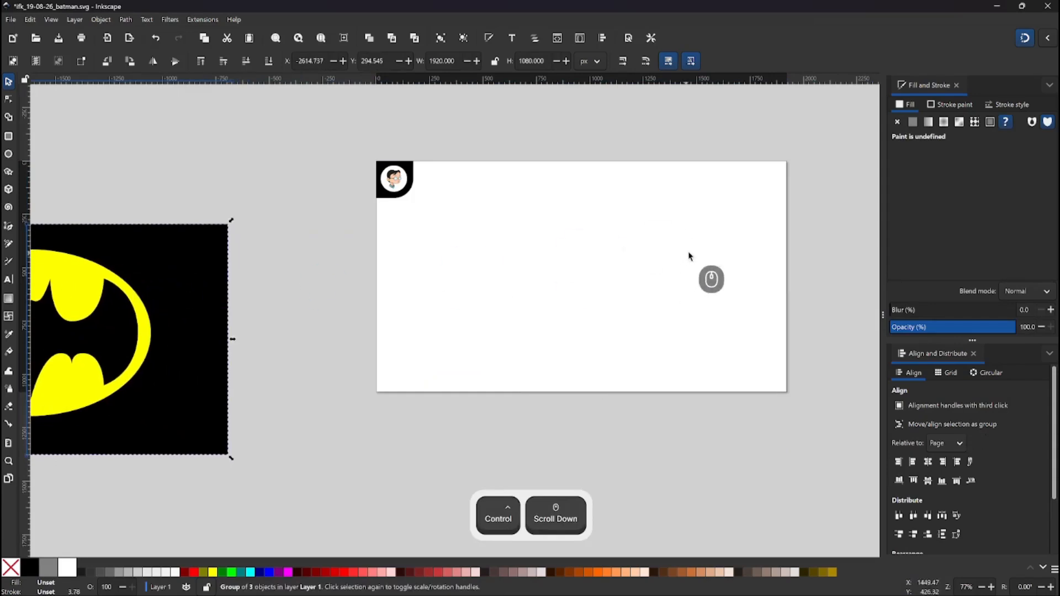
Deselect the artwork and add a rectangular grid in the document properties.
key("5")
left_click(872, 219)
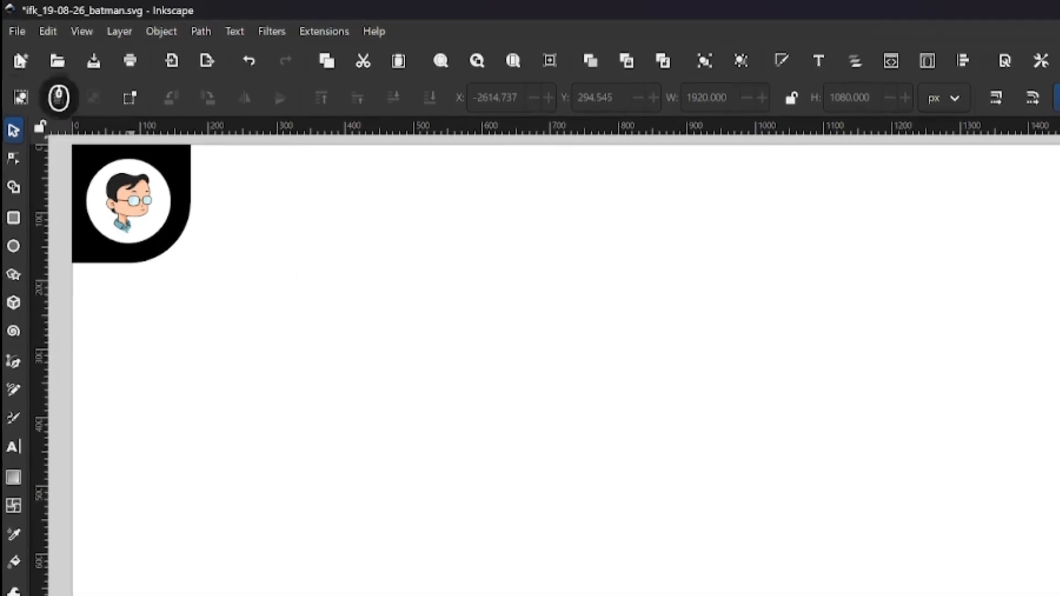
left_click(17, 31)
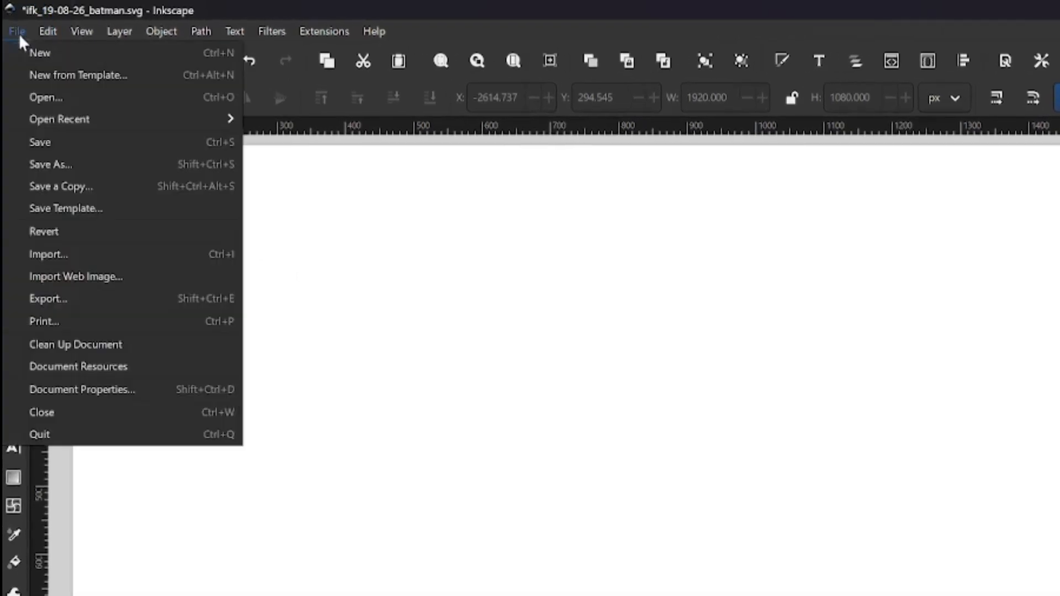
left_click(108, 389)
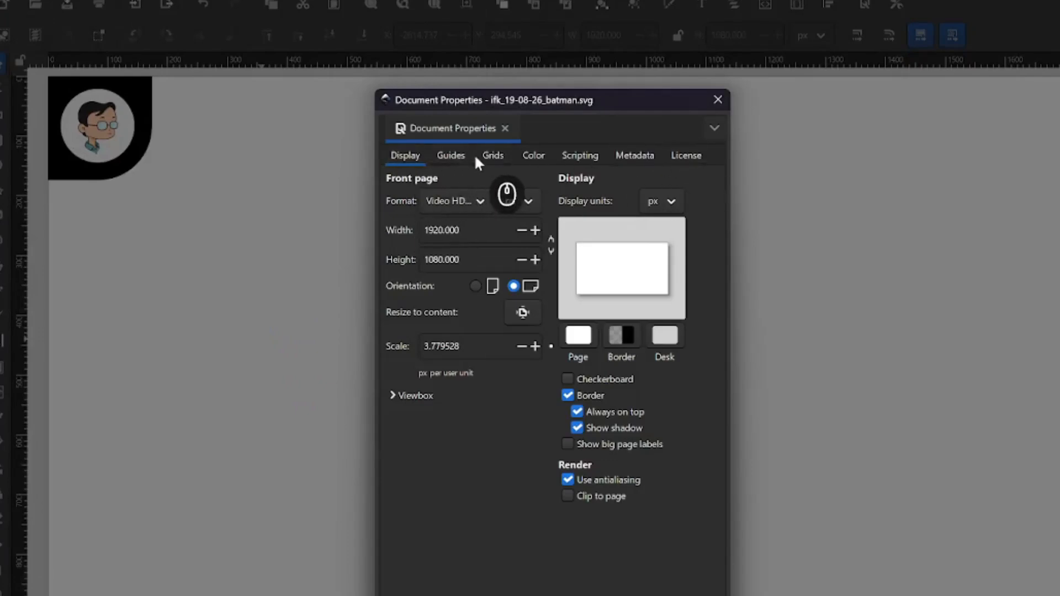
left_click(492, 154)
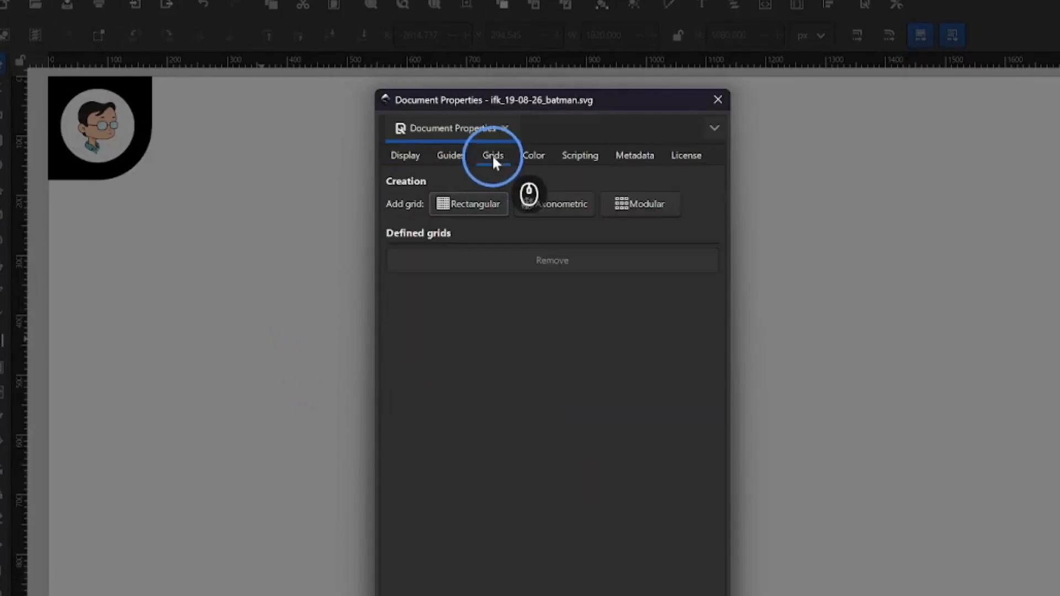
left_click(462, 208)
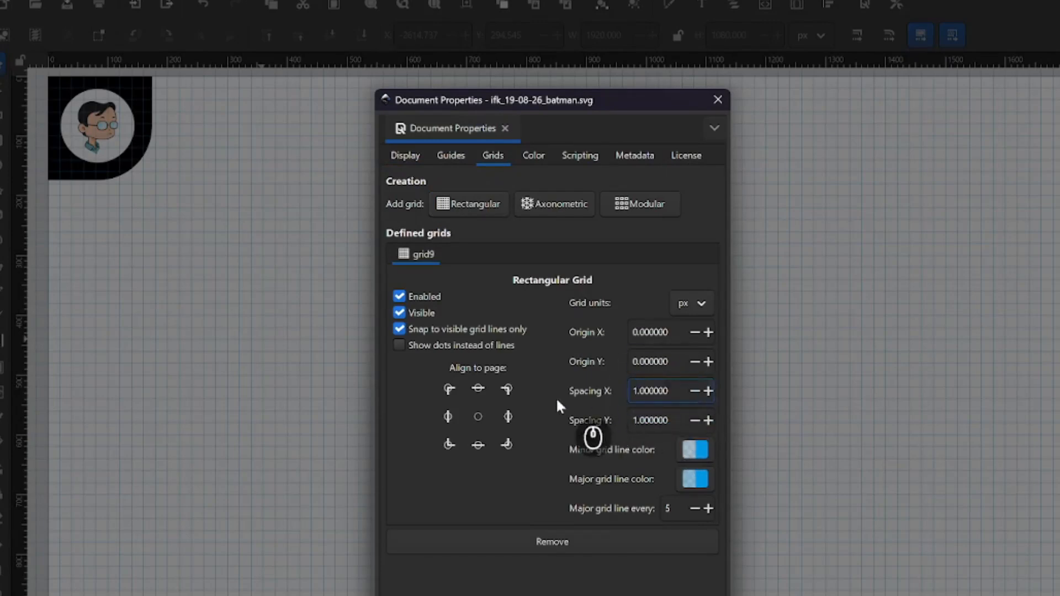
Set the grid's X and Y spacing to 60 px each and close the document properties.
double_click(657, 392)
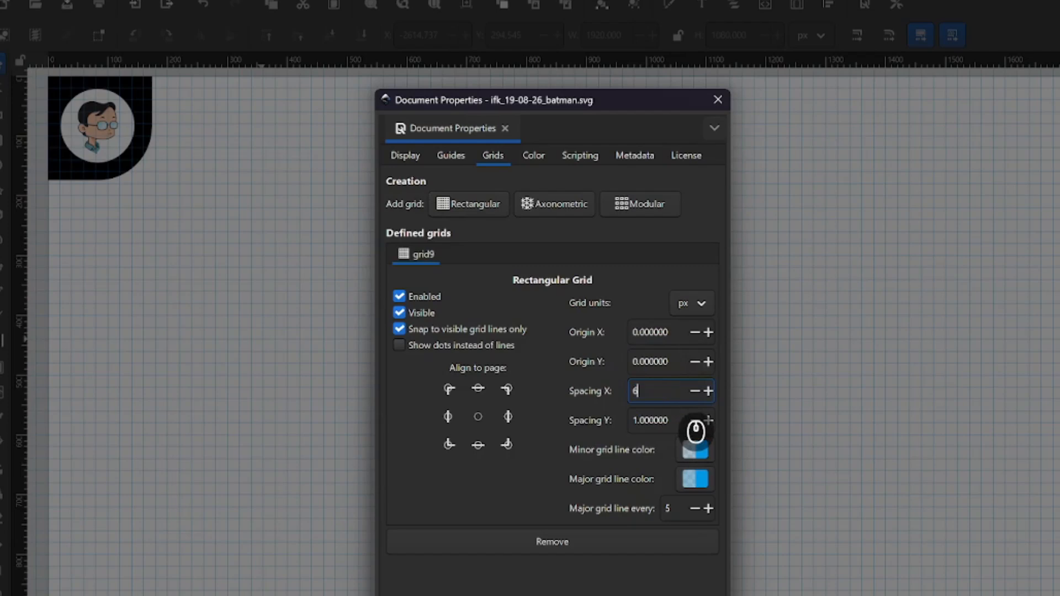
key("Tab")
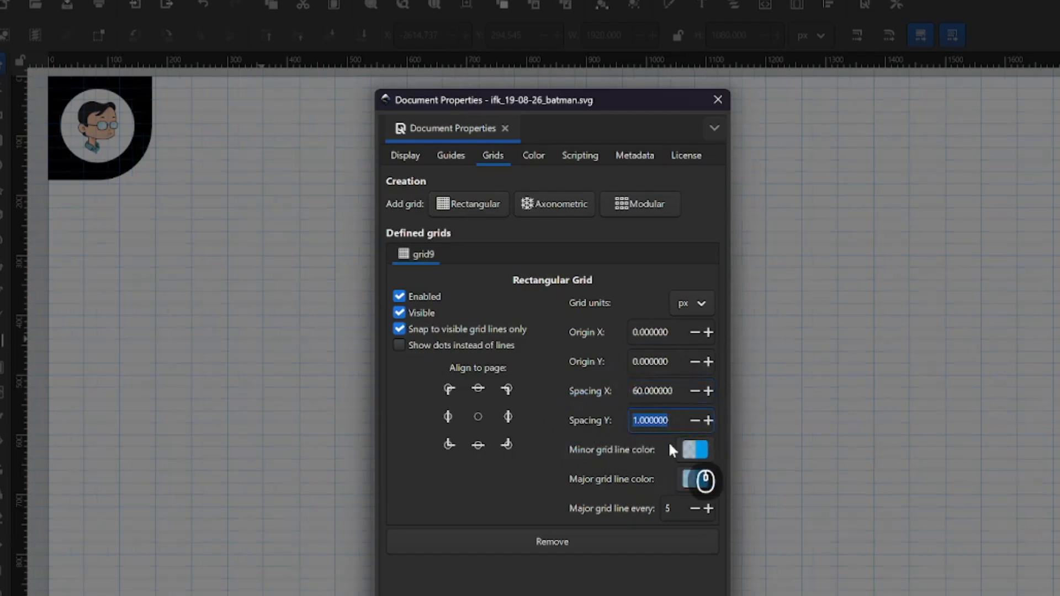
type("60")
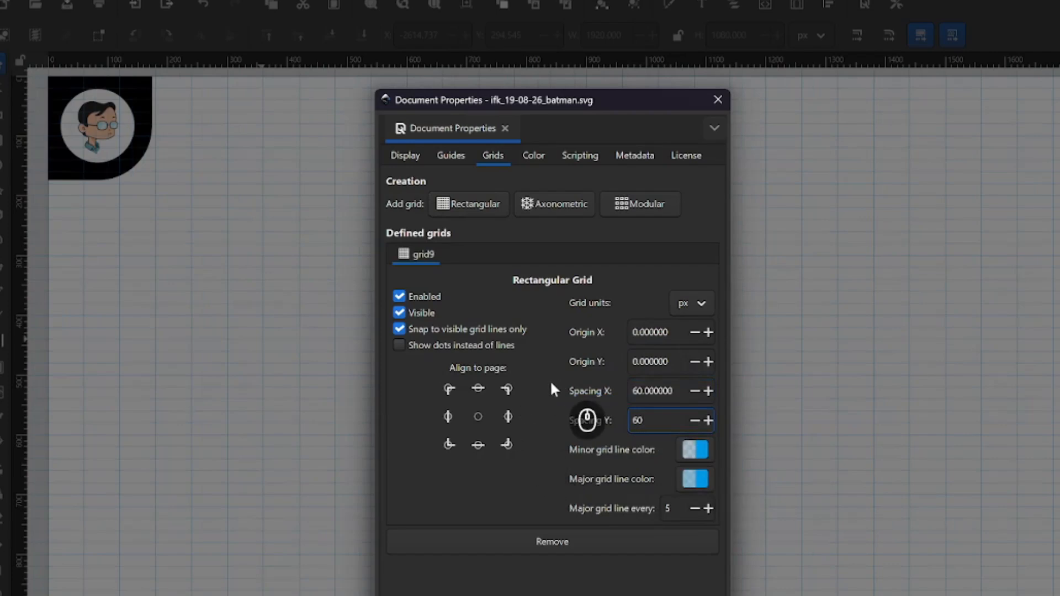
key("Return")
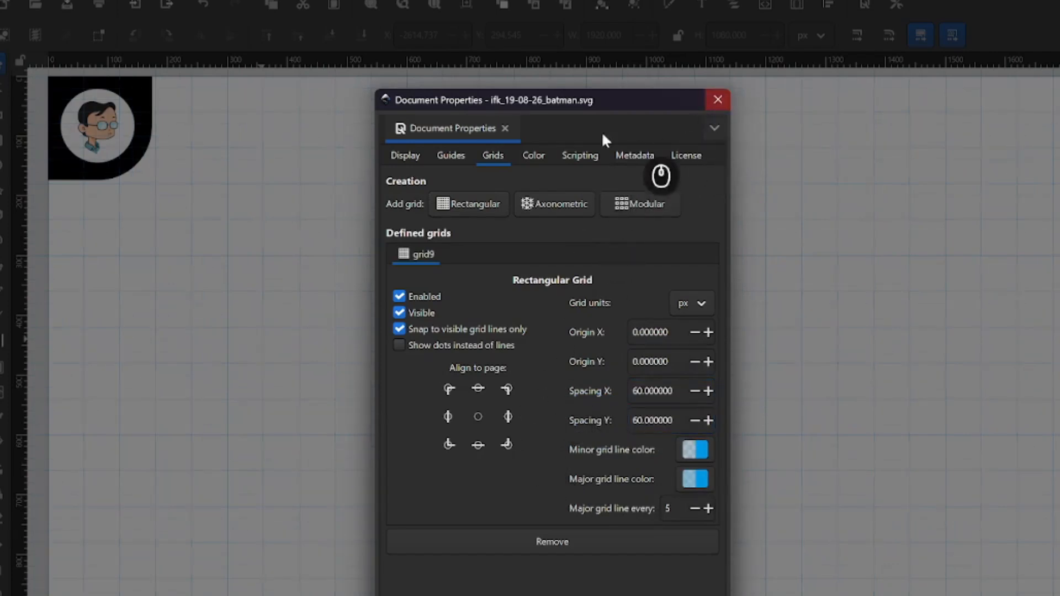
left_click(716, 101)
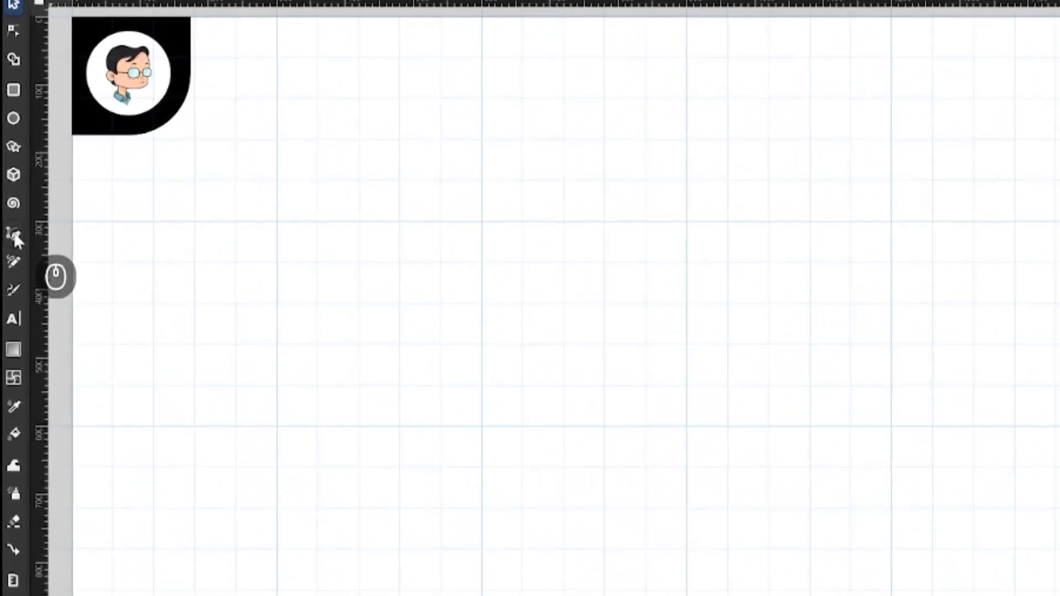
With the Pen tool, draw straight segments along grid intersections through (900, 300), (960, 300), (1020, 180), (1140, 420), (1380, 240) and (1500, 480) px.
left_click(13, 237)
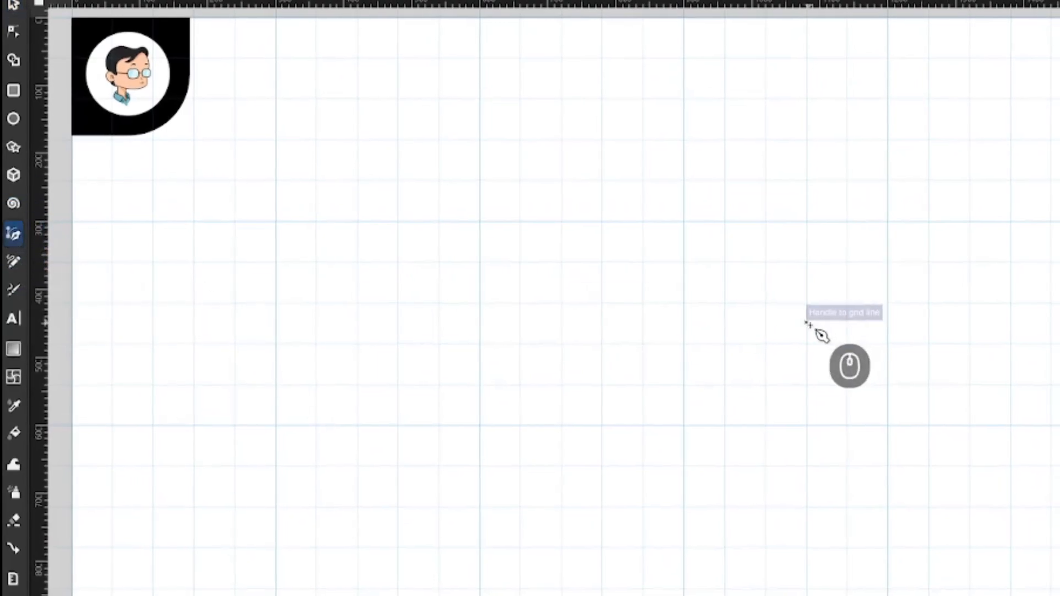
key("Escape")
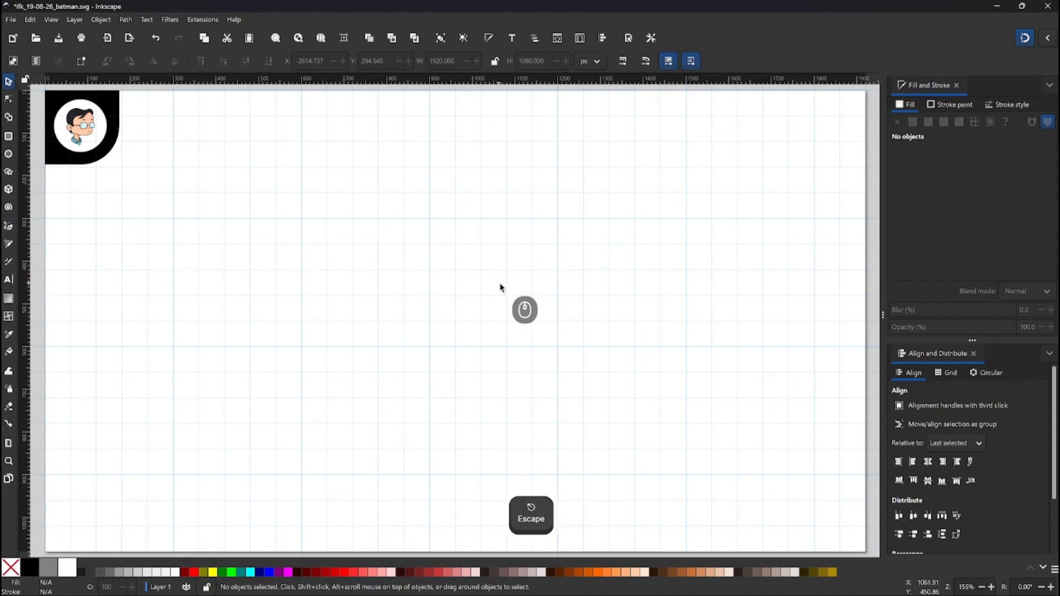
key("b")
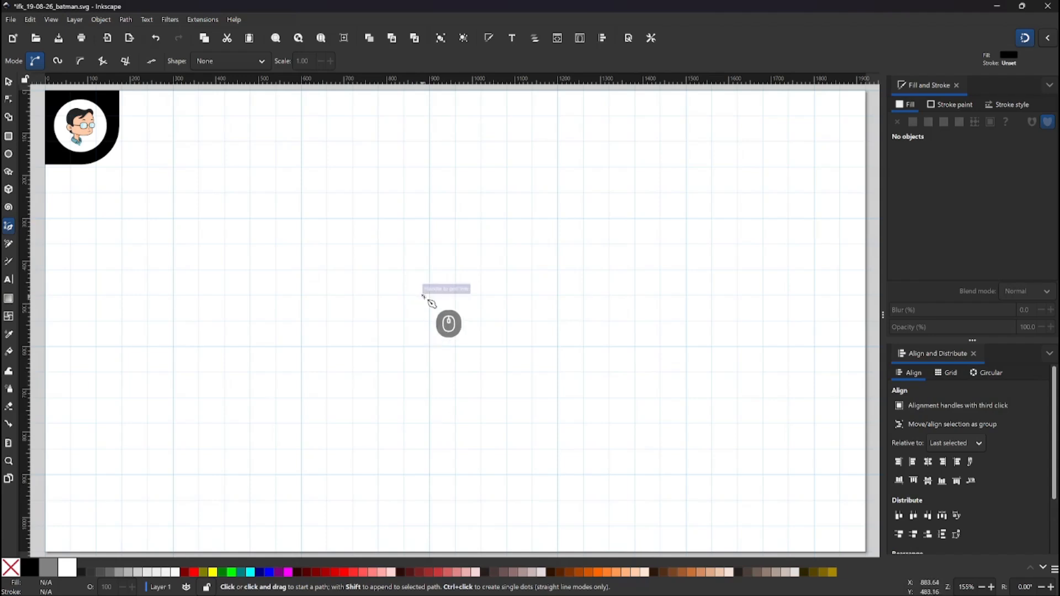
left_click(428, 218)
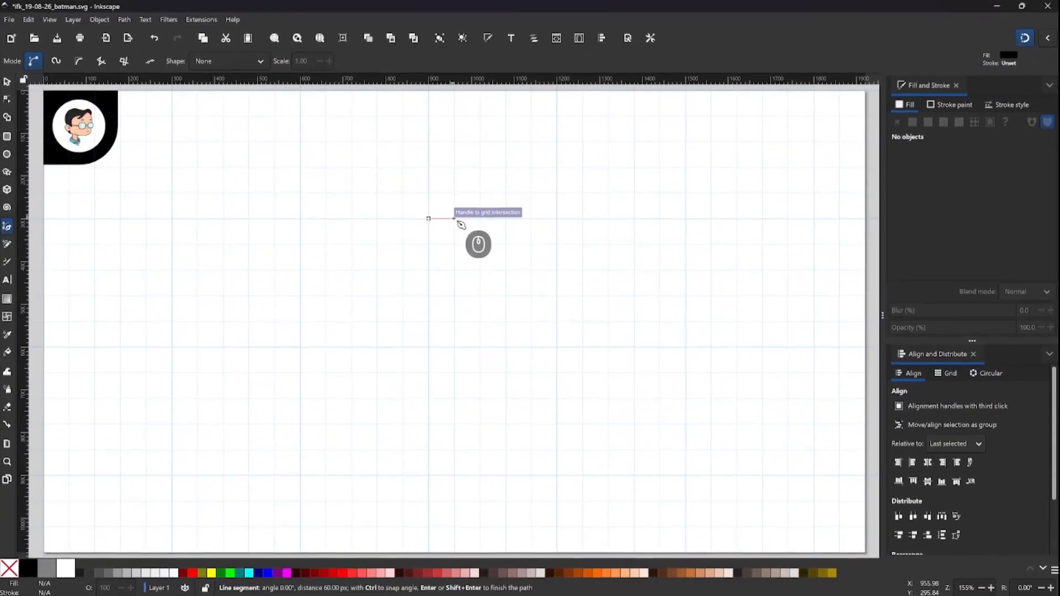
left_click(460, 222)
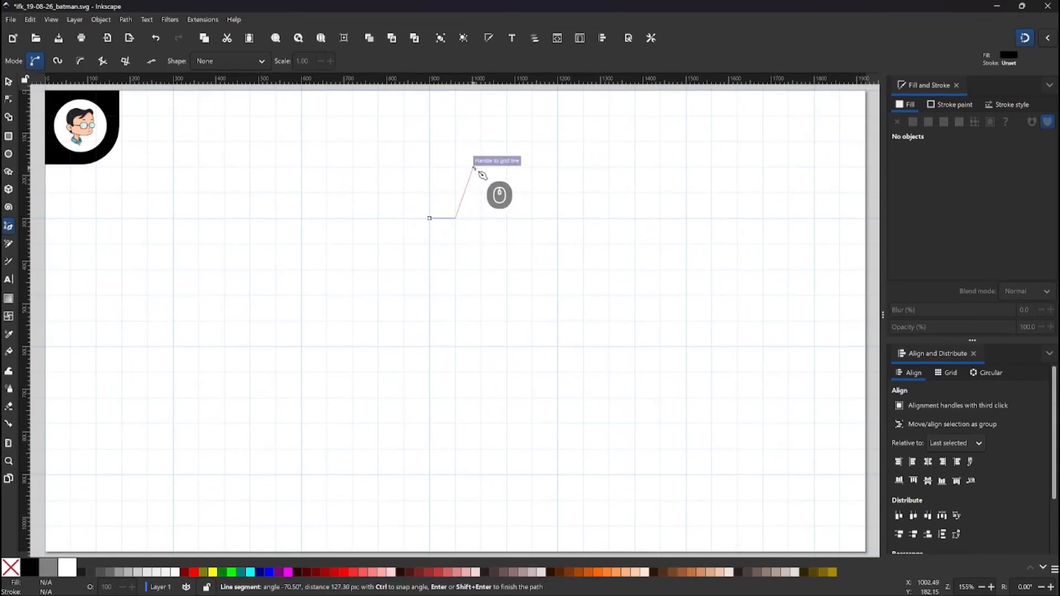
left_click(487, 172)
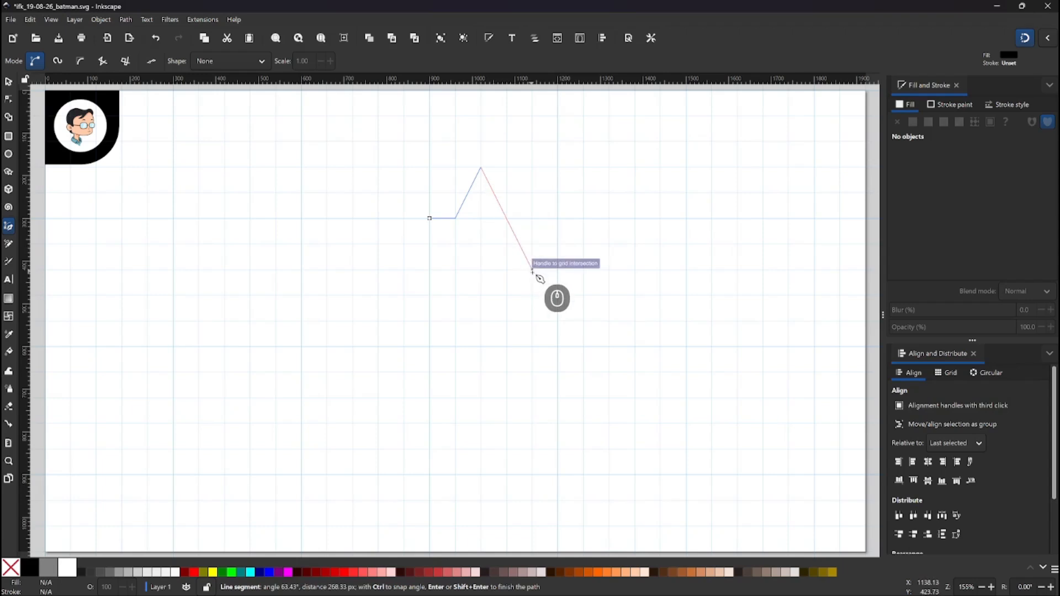
left_click(532, 270)
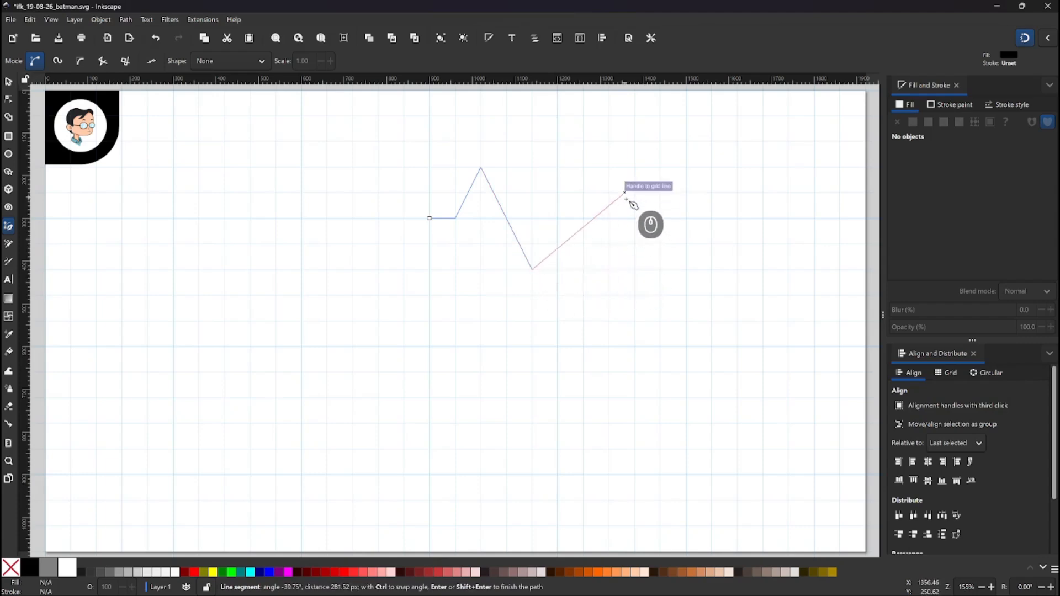
left_click(635, 193)
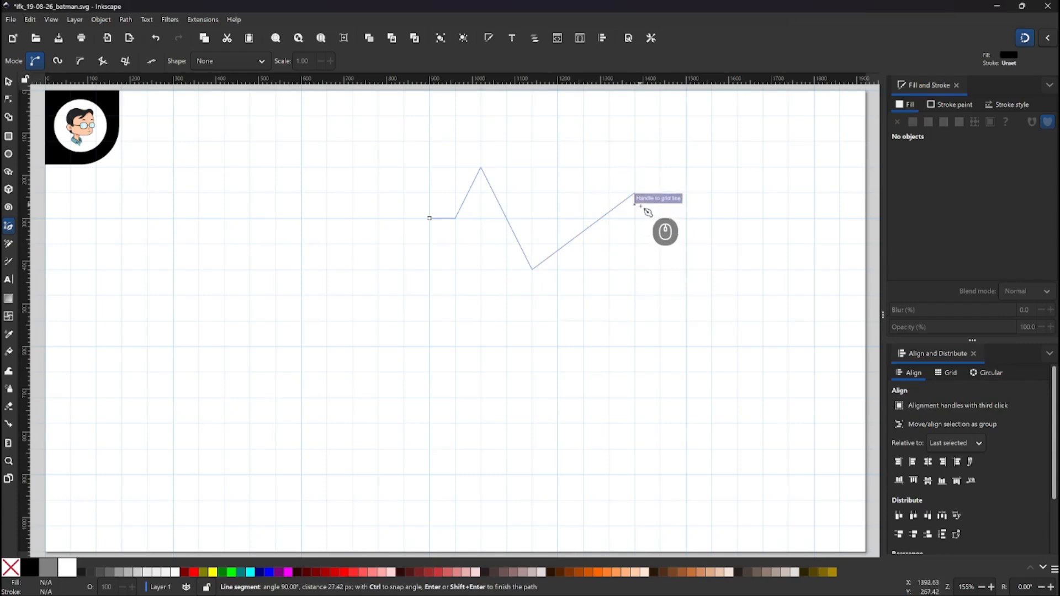
left_click(688, 297)
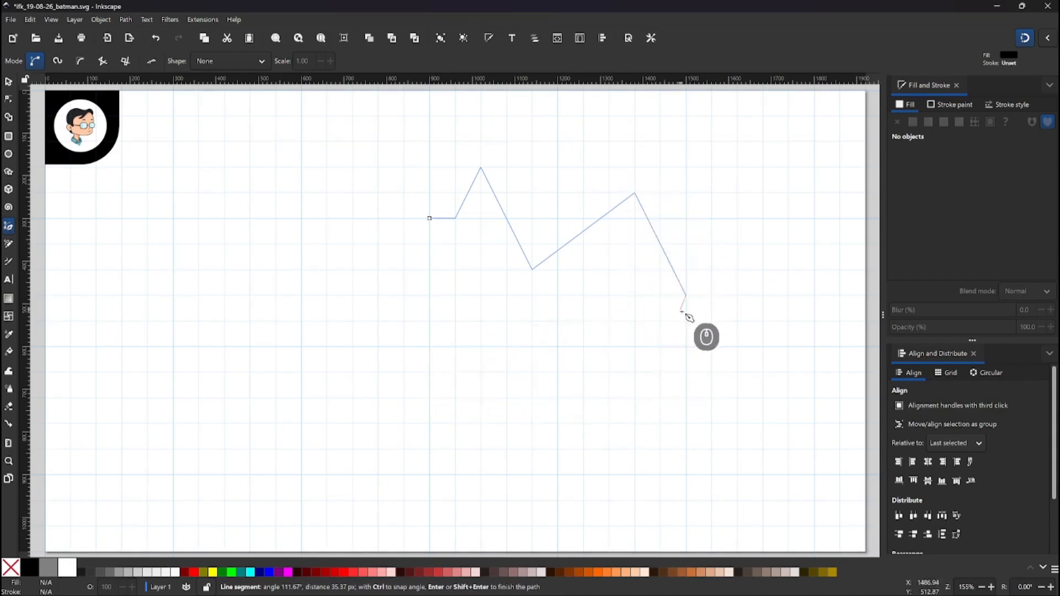
Continue the half-bat outline through (1380, 720), (1200, 540), (1140, 600), (1080, 540) and (900, 780) px, and close it at the starting point.
left_click(636, 397)
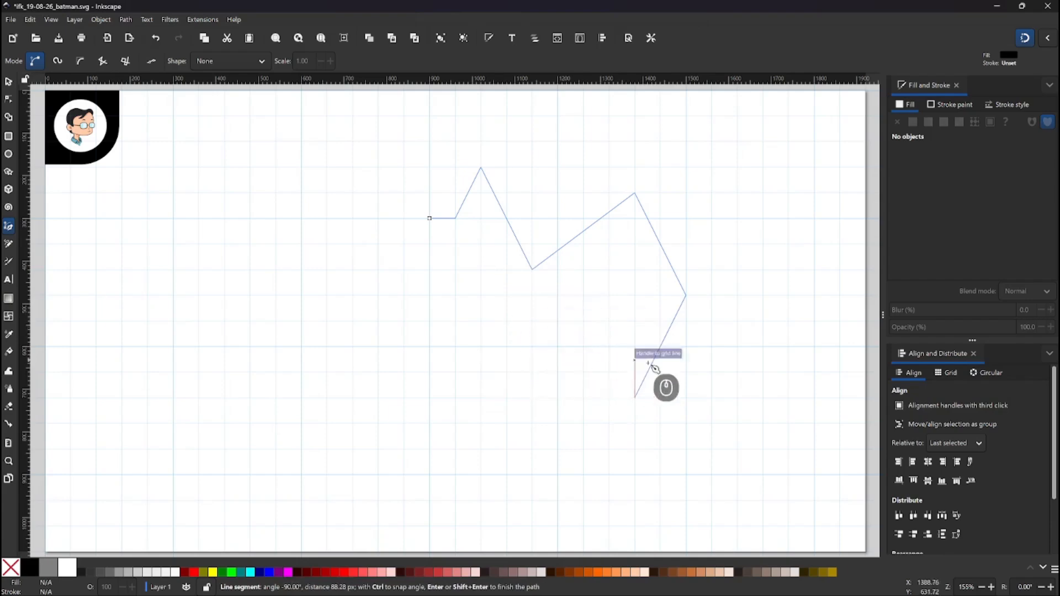
left_click(558, 321)
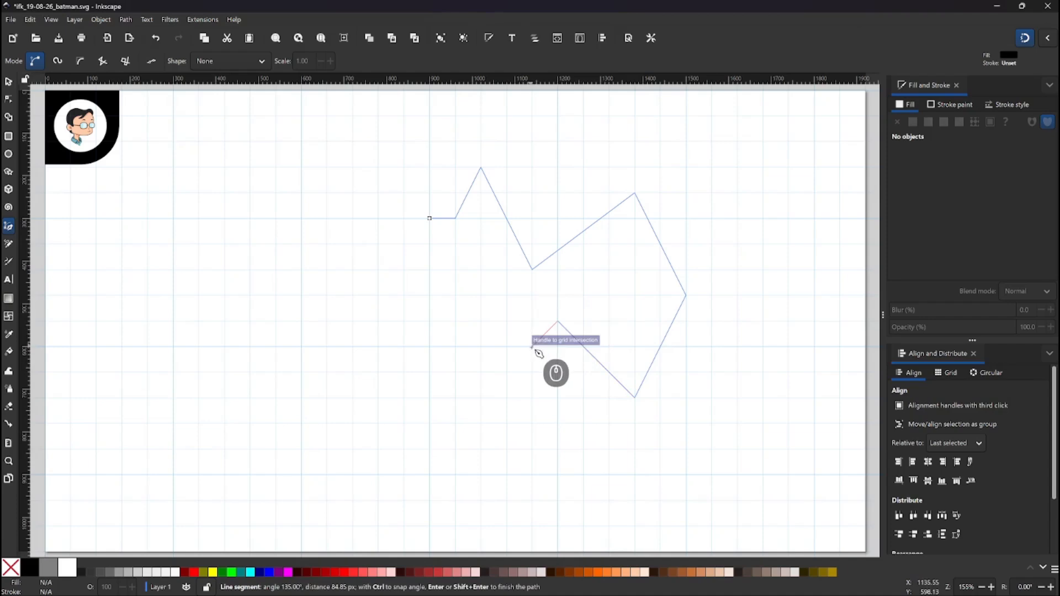
left_click(530, 347)
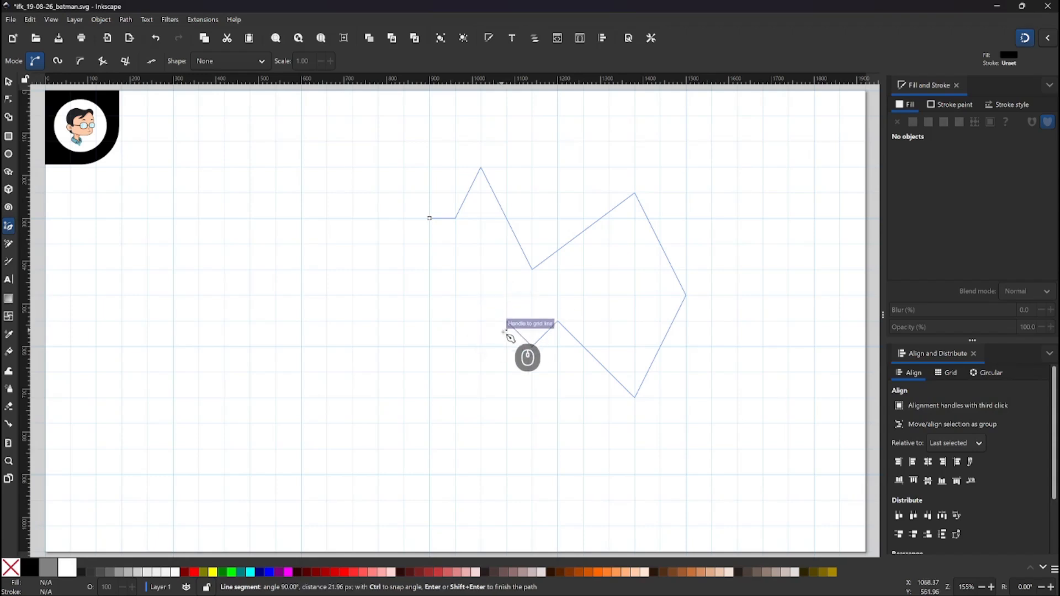
left_click(507, 321)
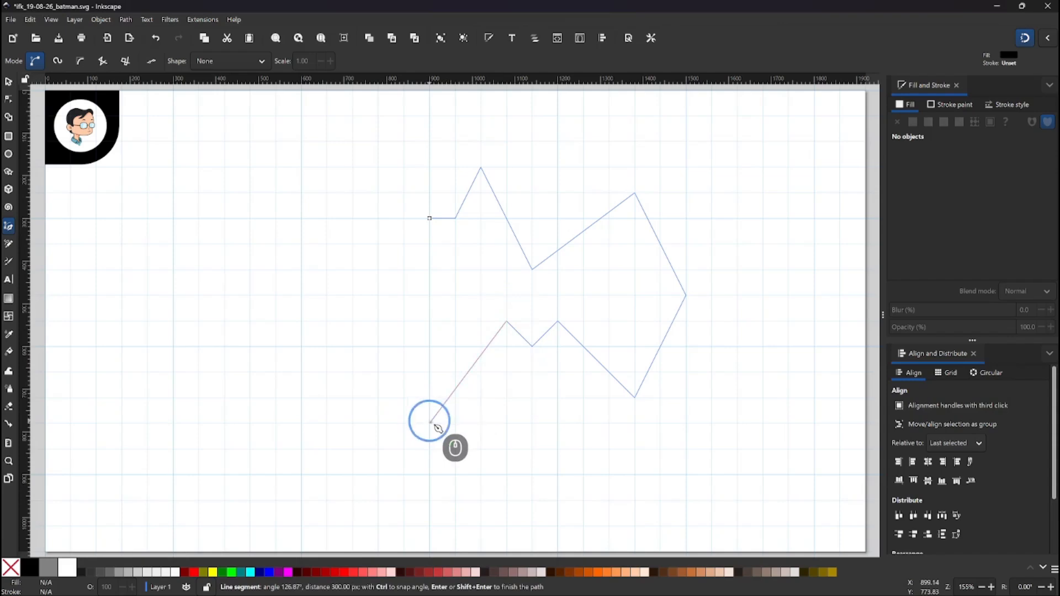
left_click(430, 423)
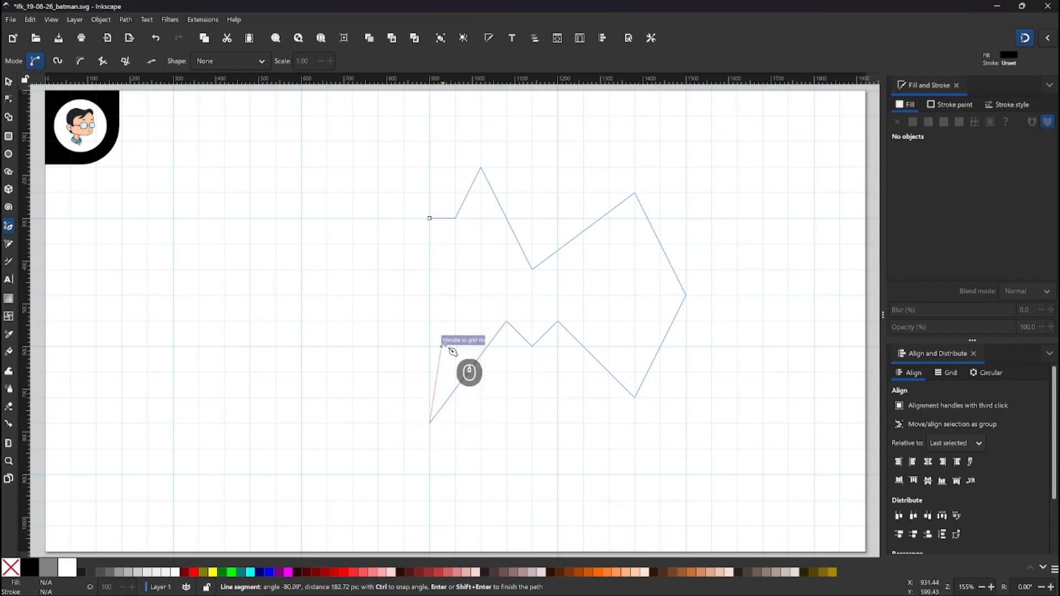
left_click(430, 219)
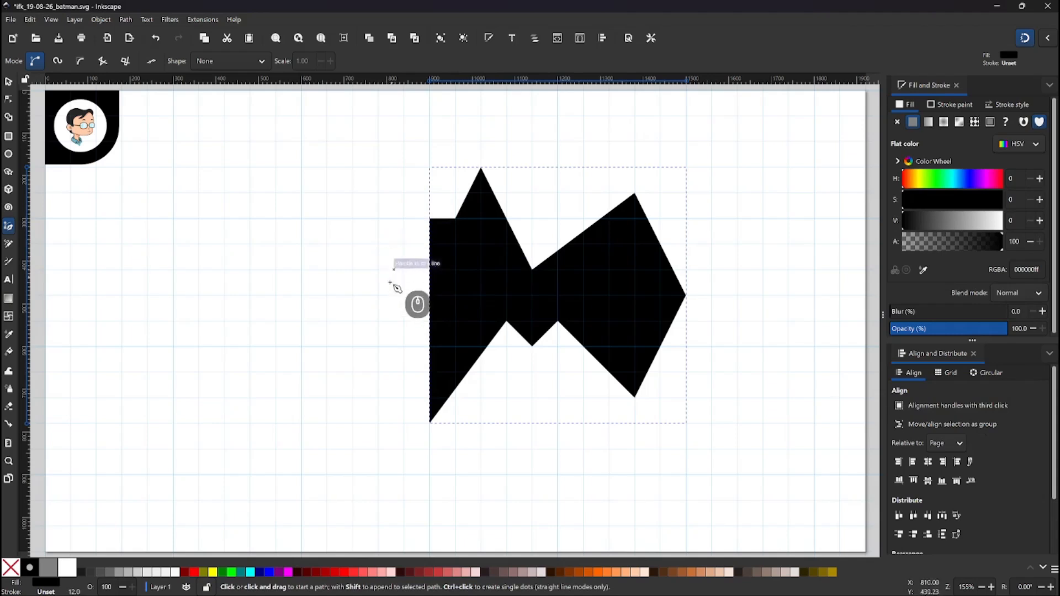
Select the black half-bat shape and lower its opacity to about 51%.
left_click(8, 82)
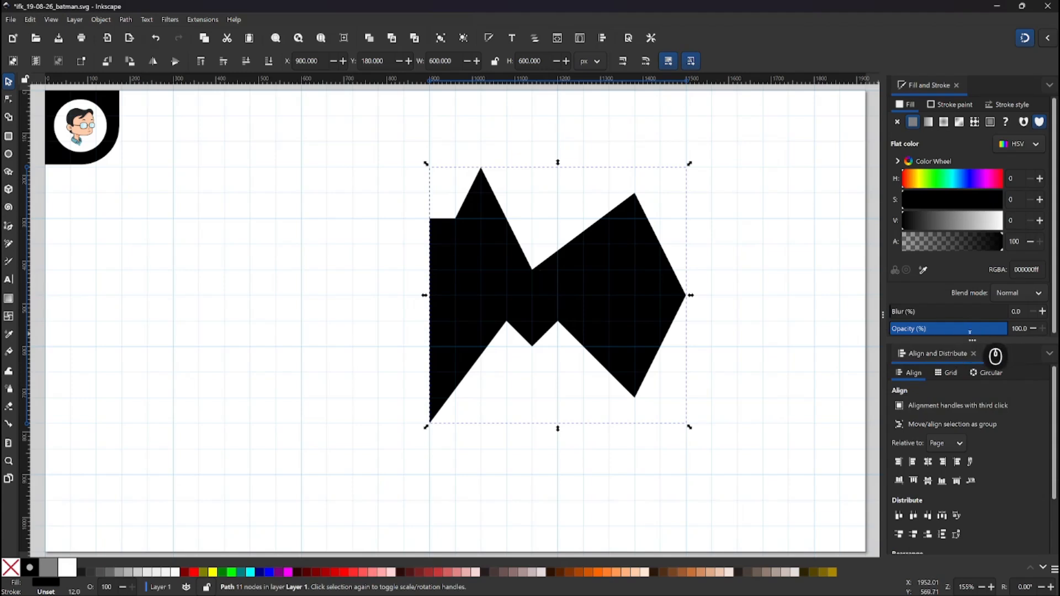
left_click_drag(983, 332, 949, 328)
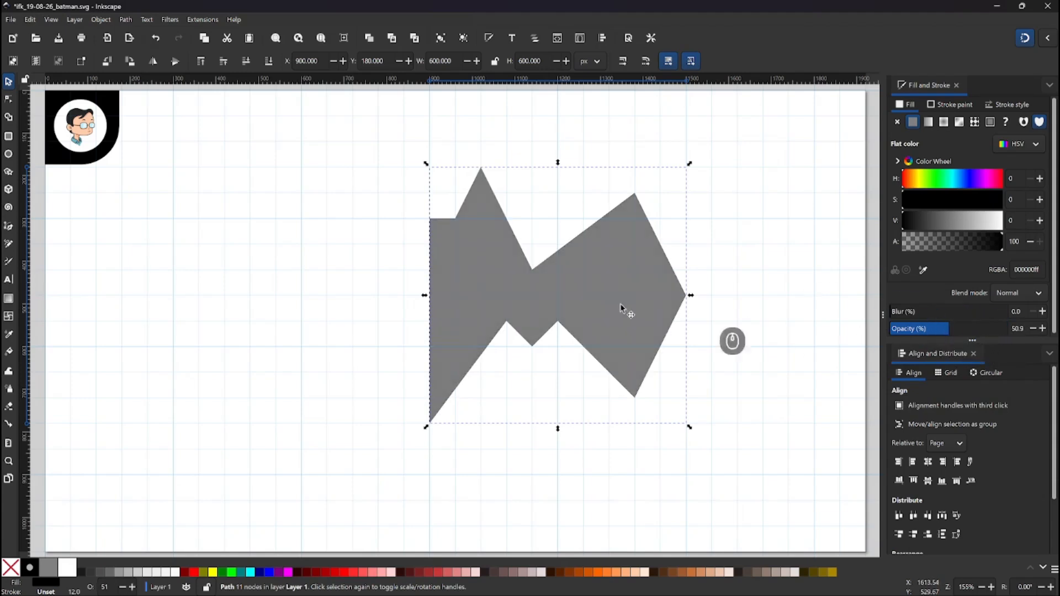
left_click(445, 239)
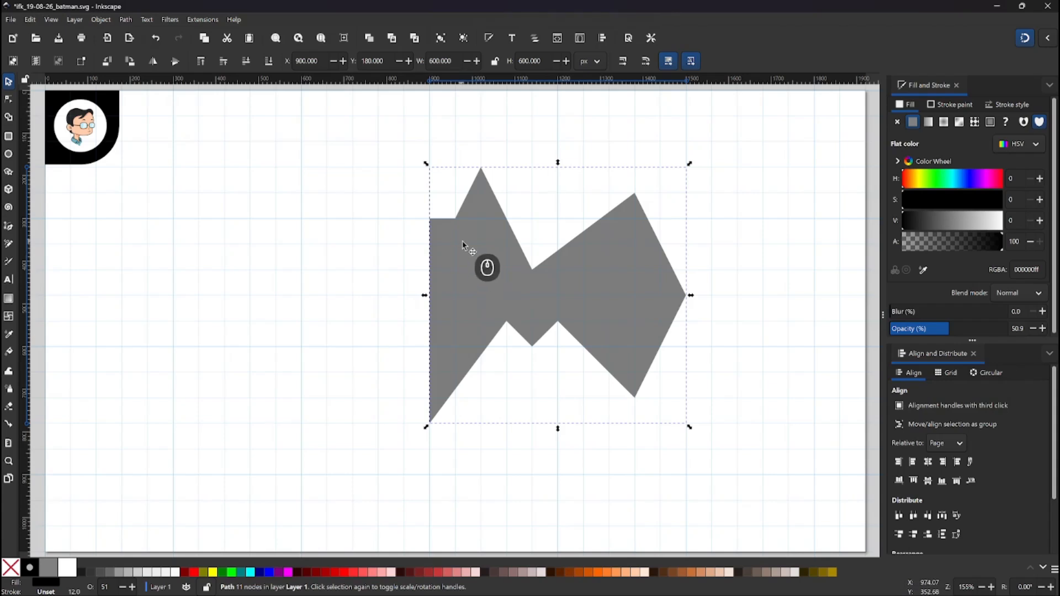
Make five nodes of the half-bat smooth: the outer wing tip, the dip beside the ear, the ear's base and the two inner lower peaks.
key("n")
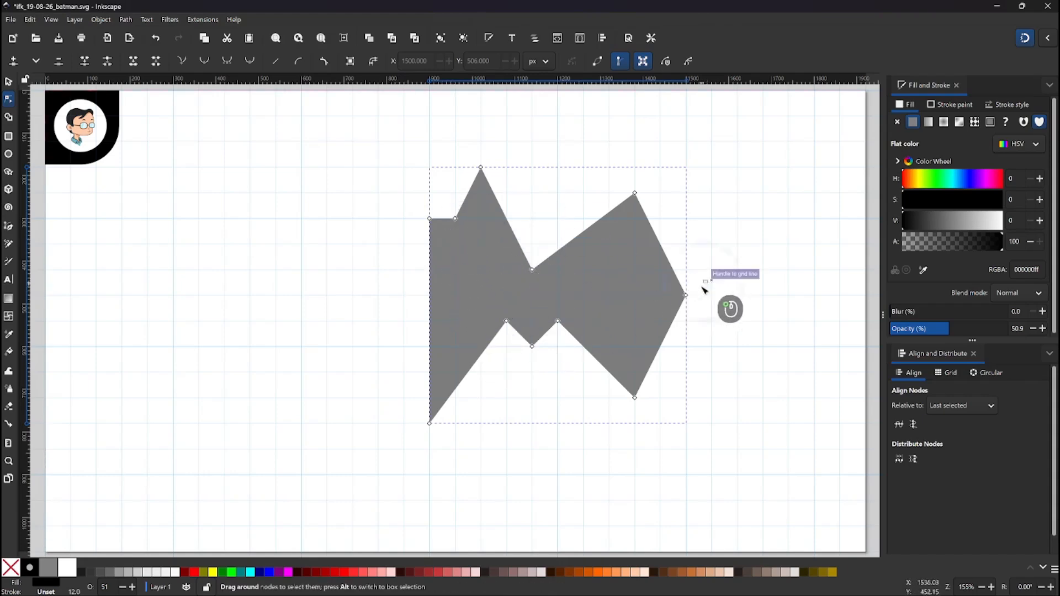
left_click(686, 295)
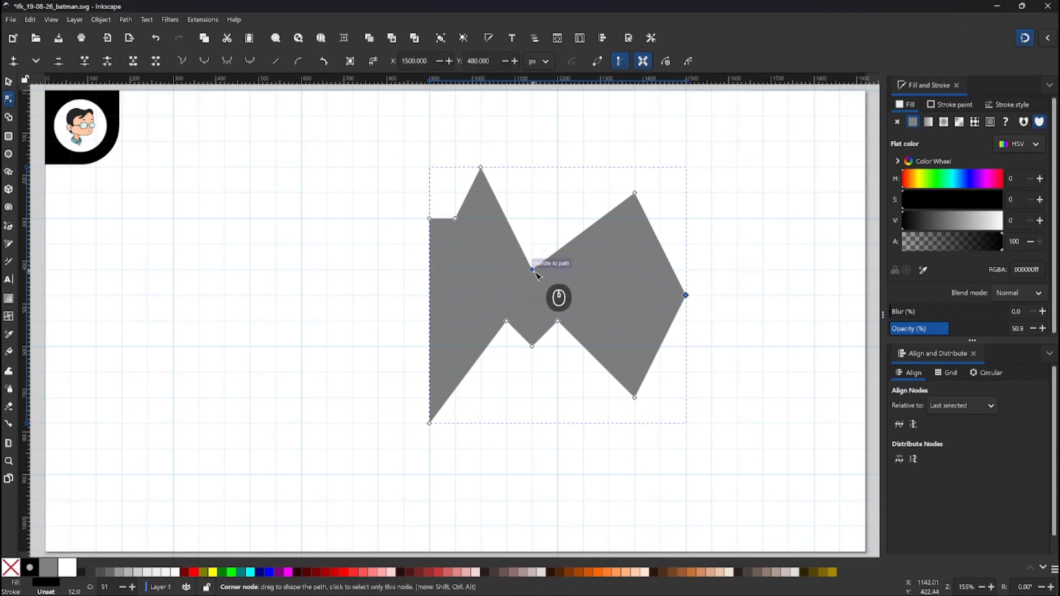
key("shift")
left_click(533, 270, "shift")
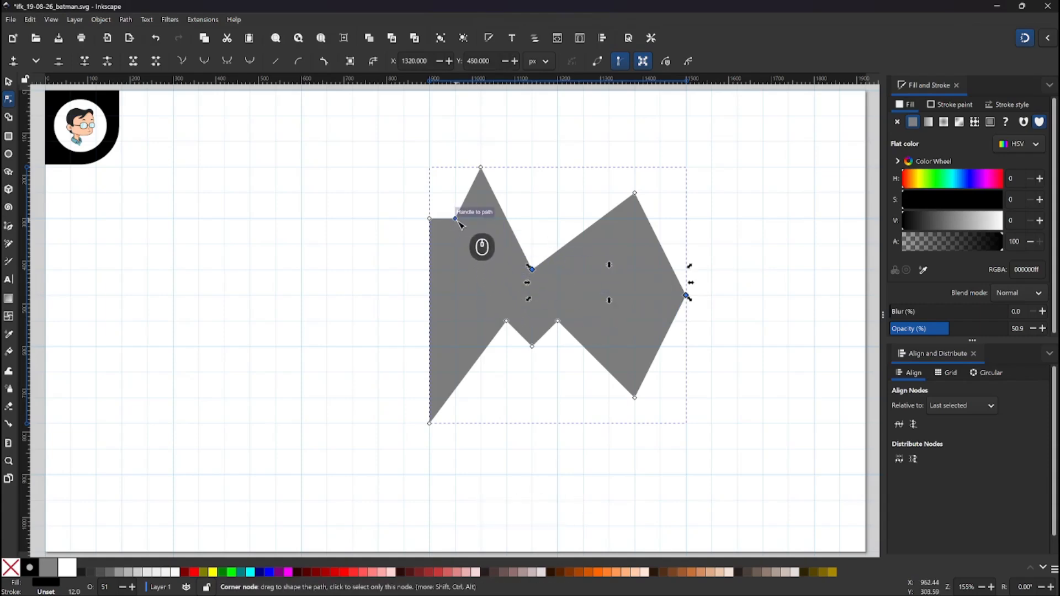
left_click(457, 220, "shift")
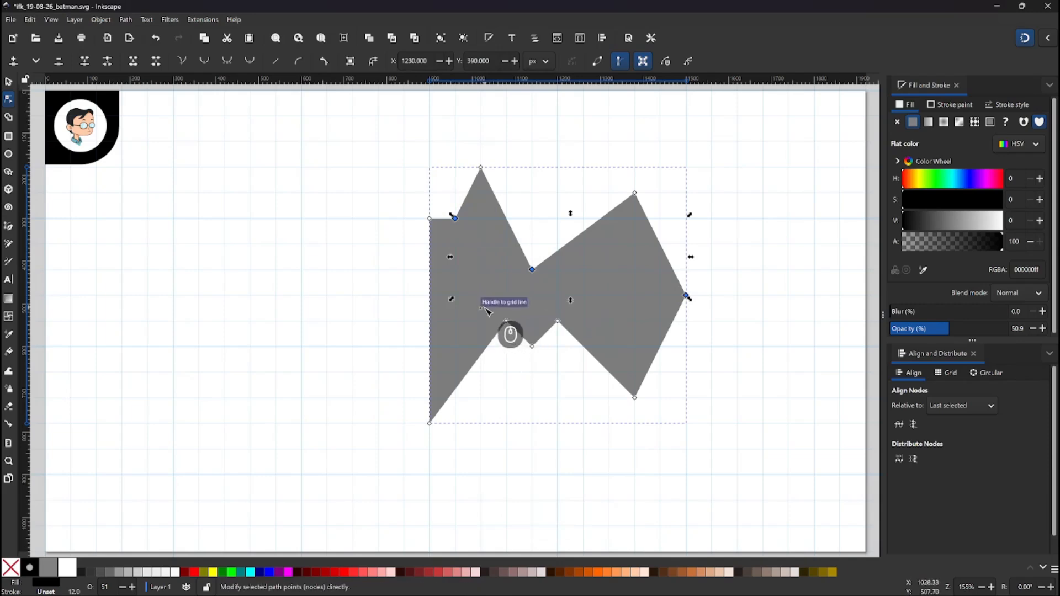
left_click_drag(487, 312, 607, 356)
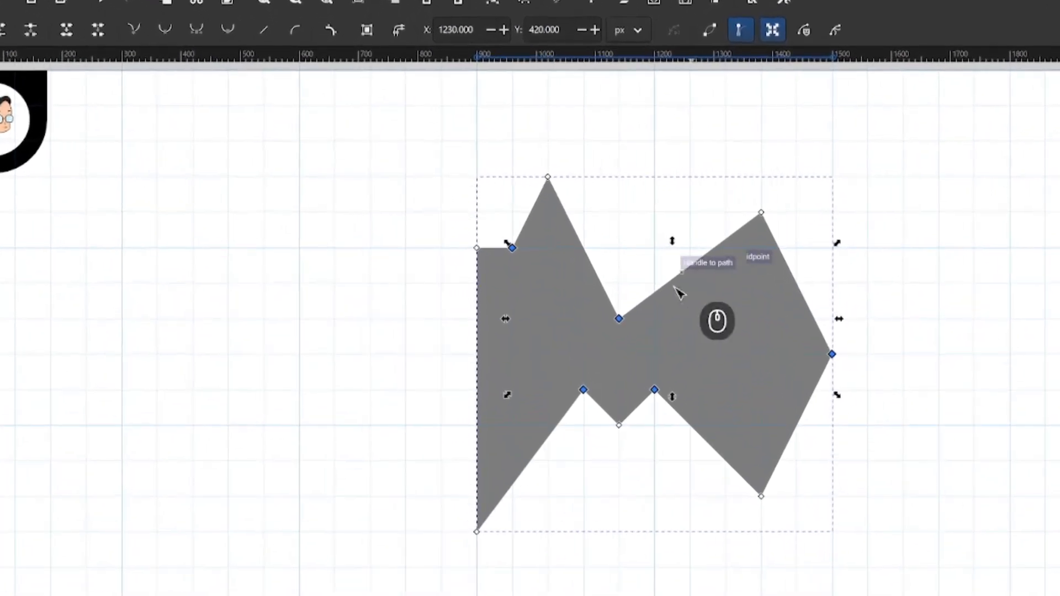
left_click(162, 31)
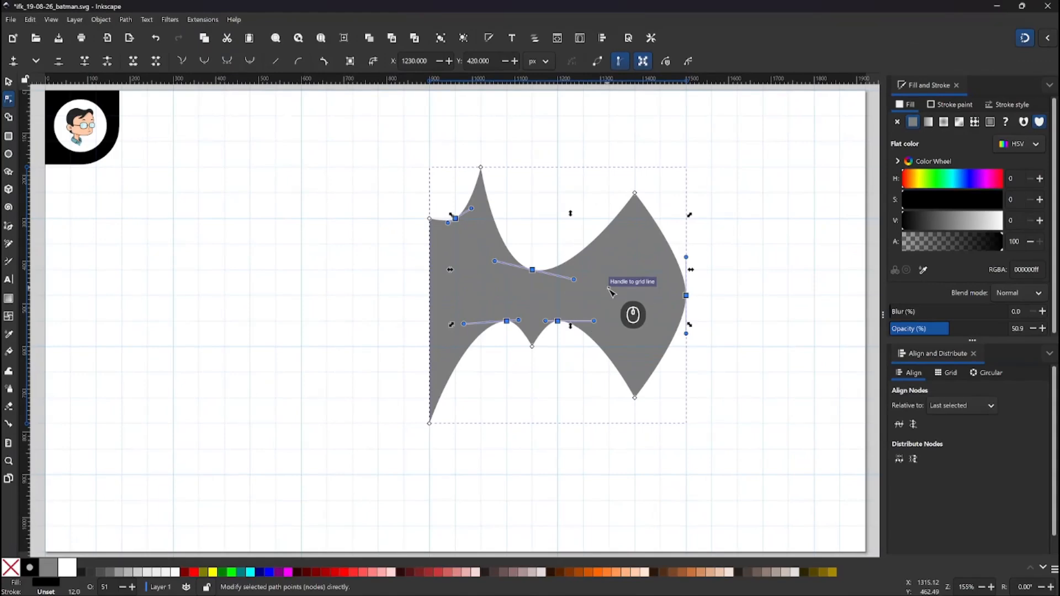
key("Escape")
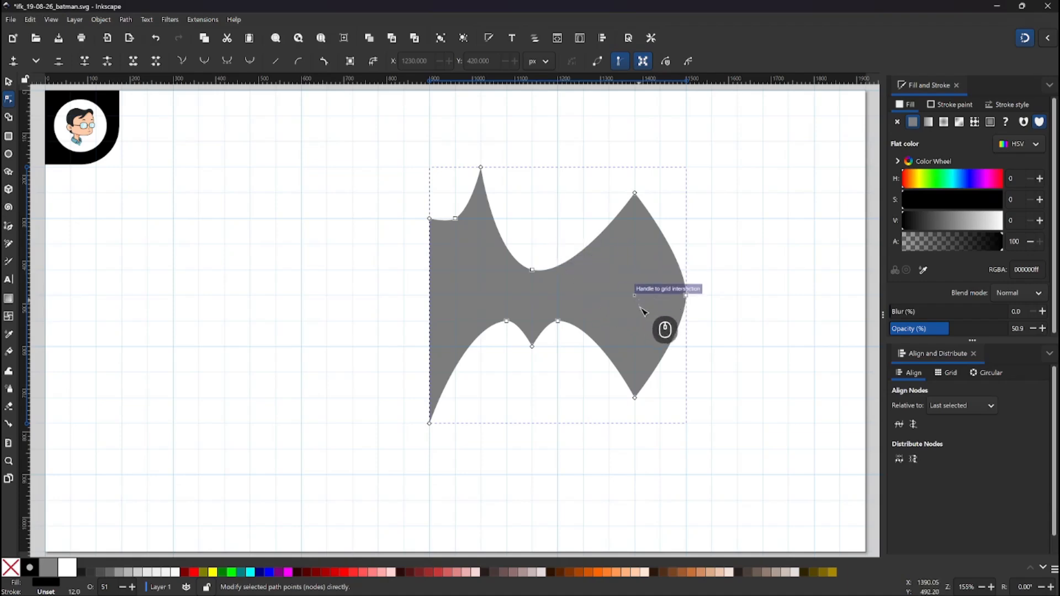
Level the curve handles of the two inner lower peaks horizontally, snapping their ends to the grid intersections.
left_click_drag(495, 303, 558, 331)
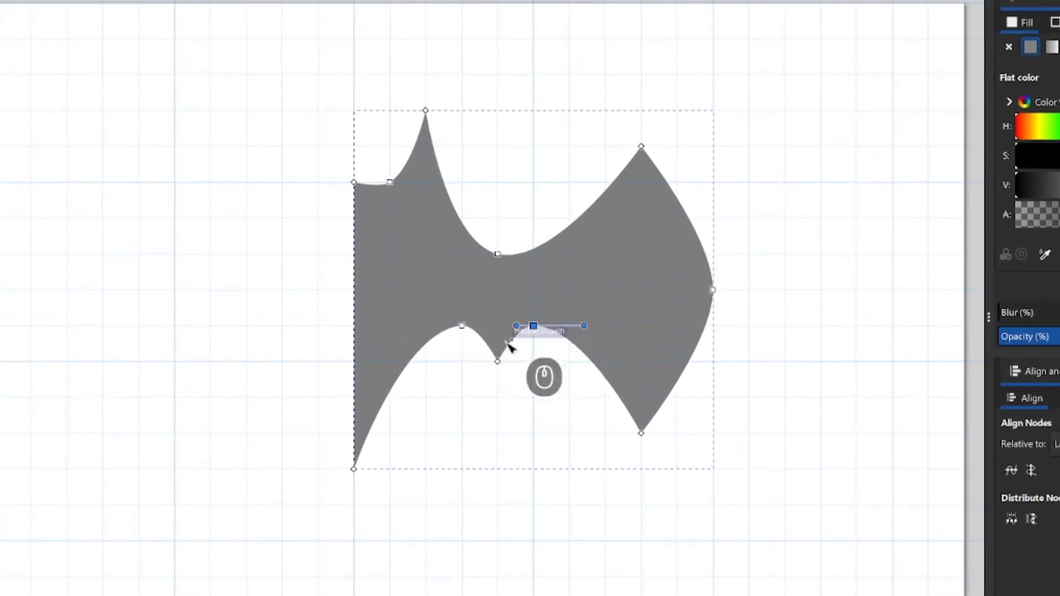
left_click_drag(438, 300, 489, 354)
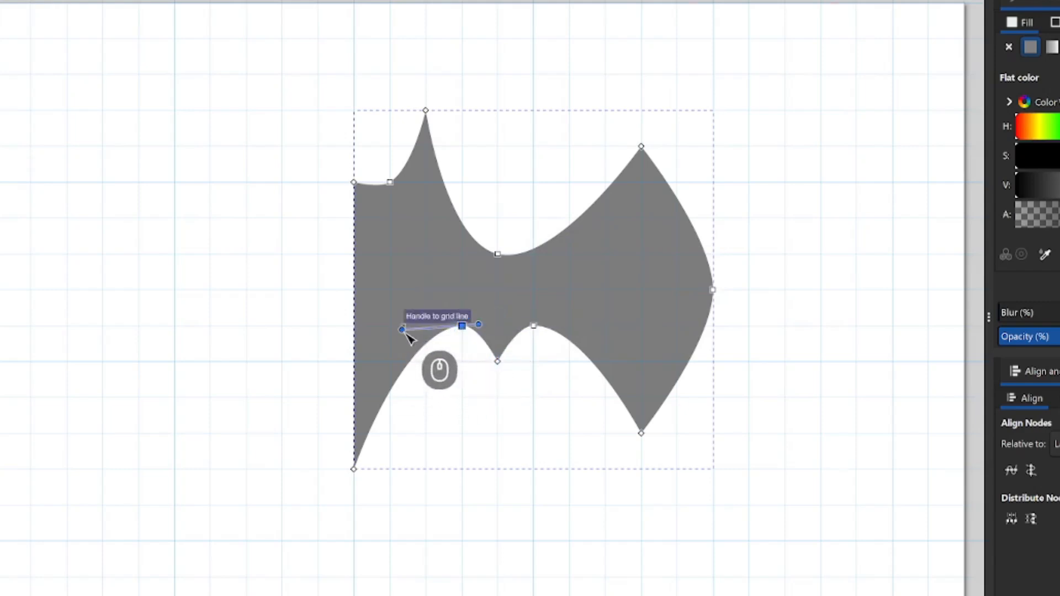
left_click_drag(405, 333, 398, 330)
left_click_drag(480, 328, 577, 330)
left_click_drag(519, 335, 504, 329)
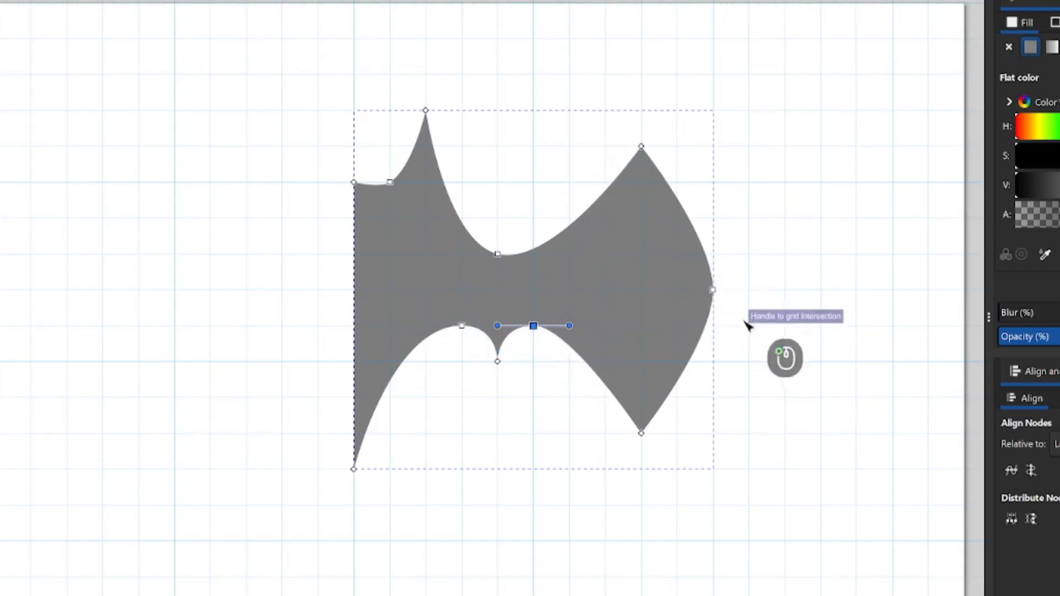
Extend the outer wing node's vertical handles to three grid cells each way and the right lower peak's outward handle to two cells.
left_click(713, 289)
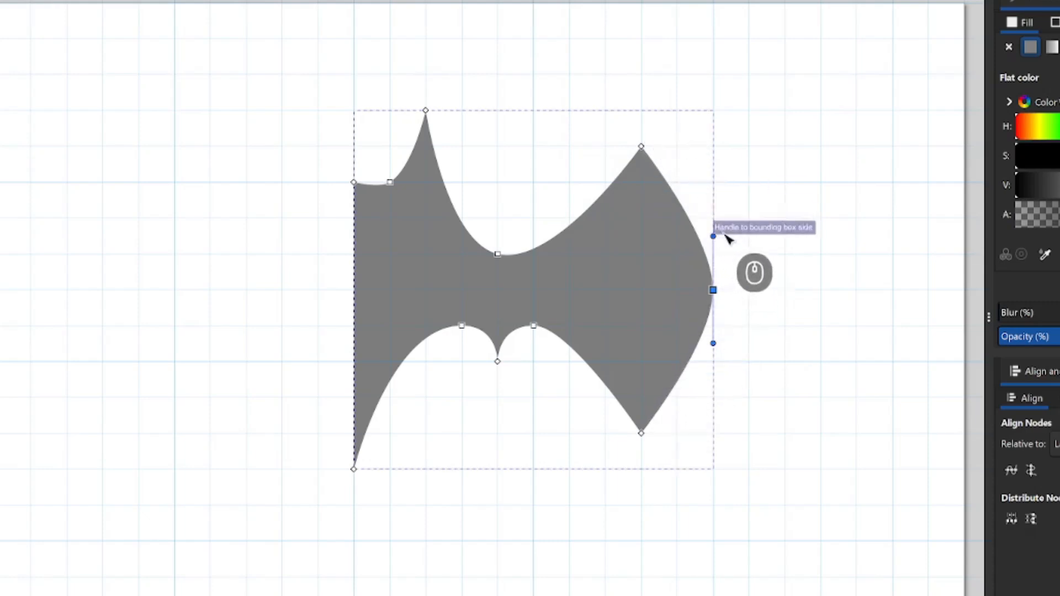
left_click_drag(715, 235, 717, 187)
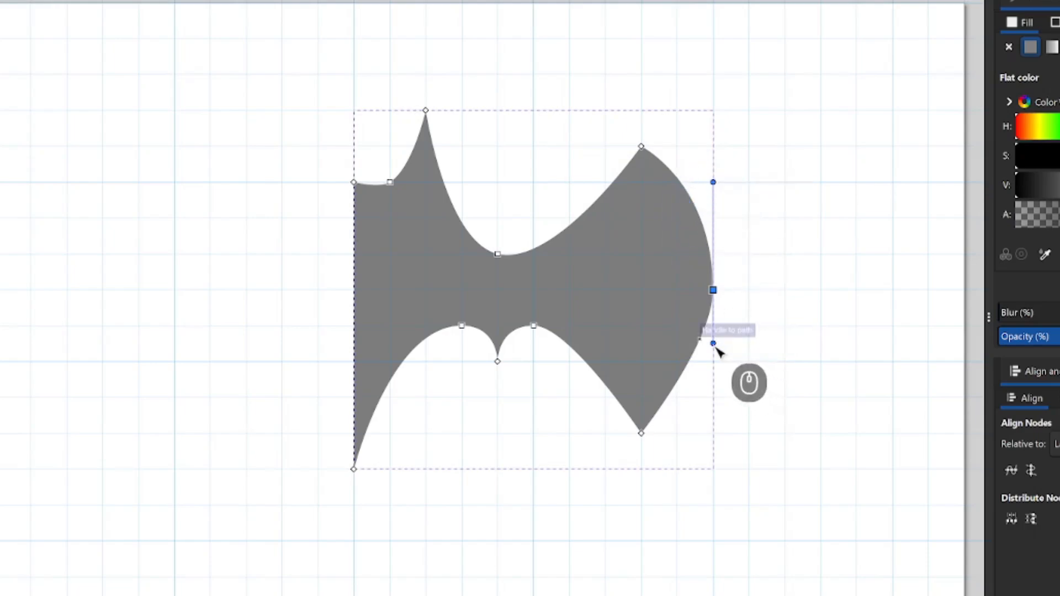
left_click_drag(717, 351, 720, 404)
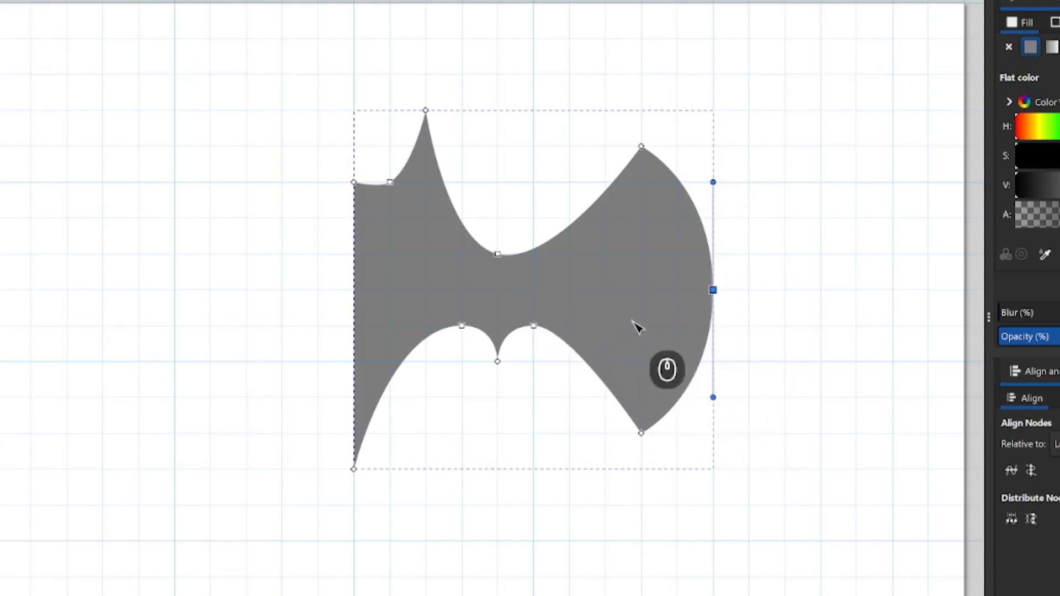
left_click(569, 361)
left_click_drag(569, 360, 608, 327)
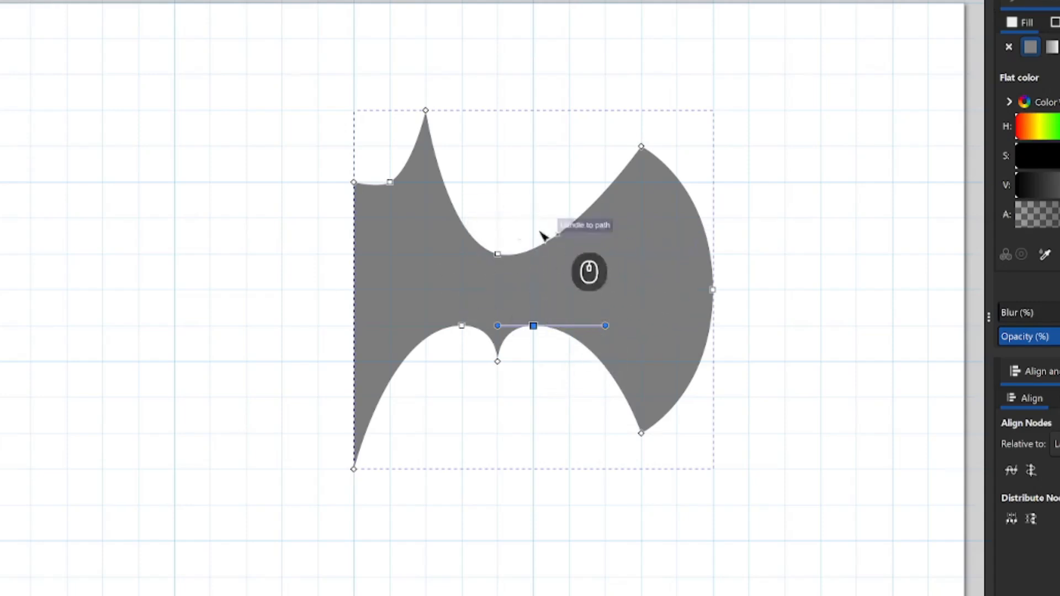
Raise the dip node beside the ear by one grid cell and level its handles, two cells toward the ear and three toward the wing.
left_click(480, 278)
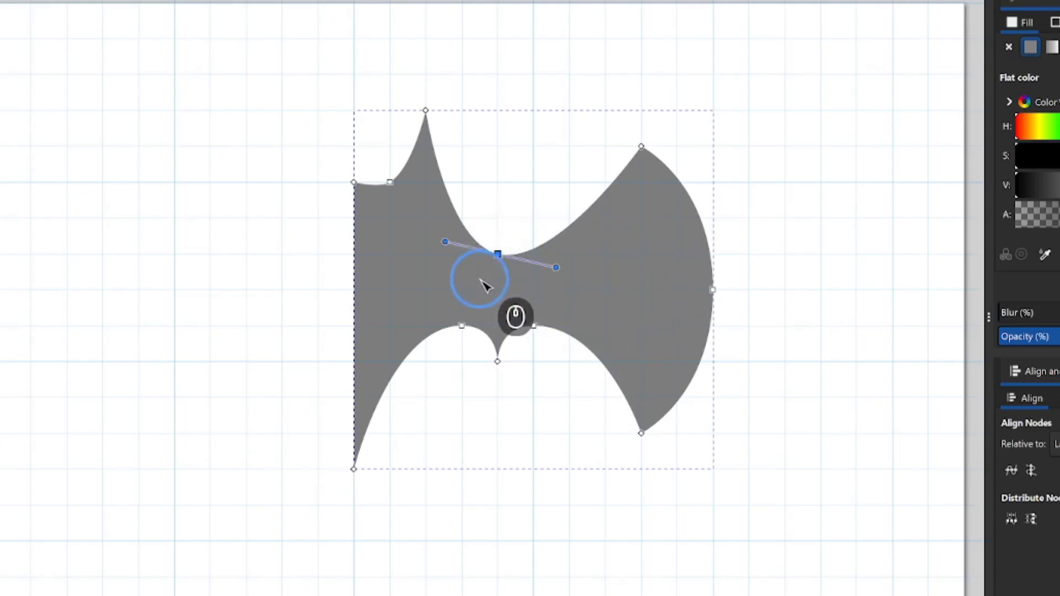
left_click_drag(499, 255, 501, 229)
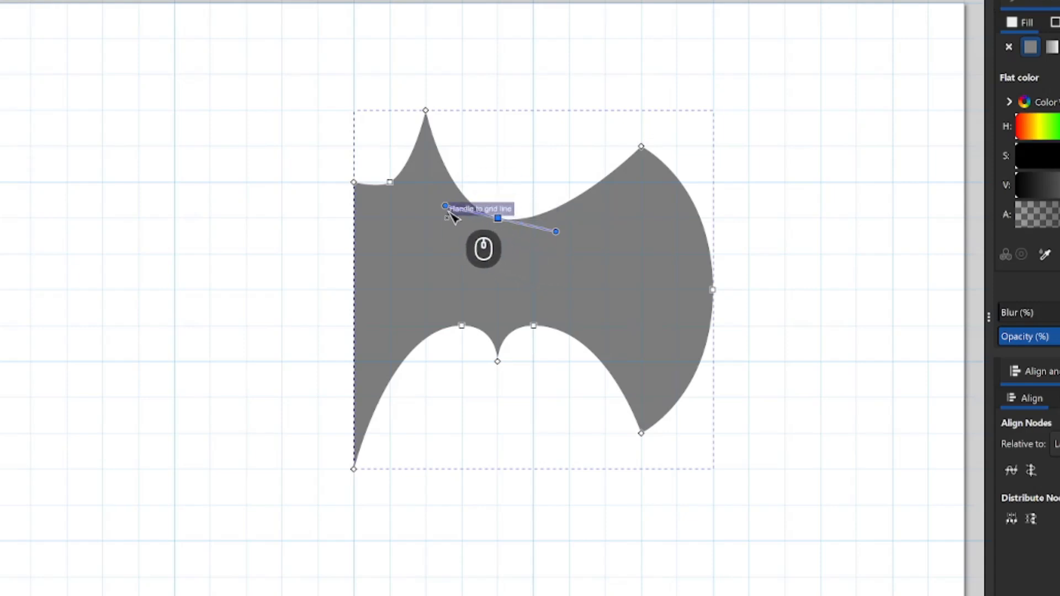
left_click_drag(446, 207, 428, 219)
left_click_drag(564, 220, 610, 227)
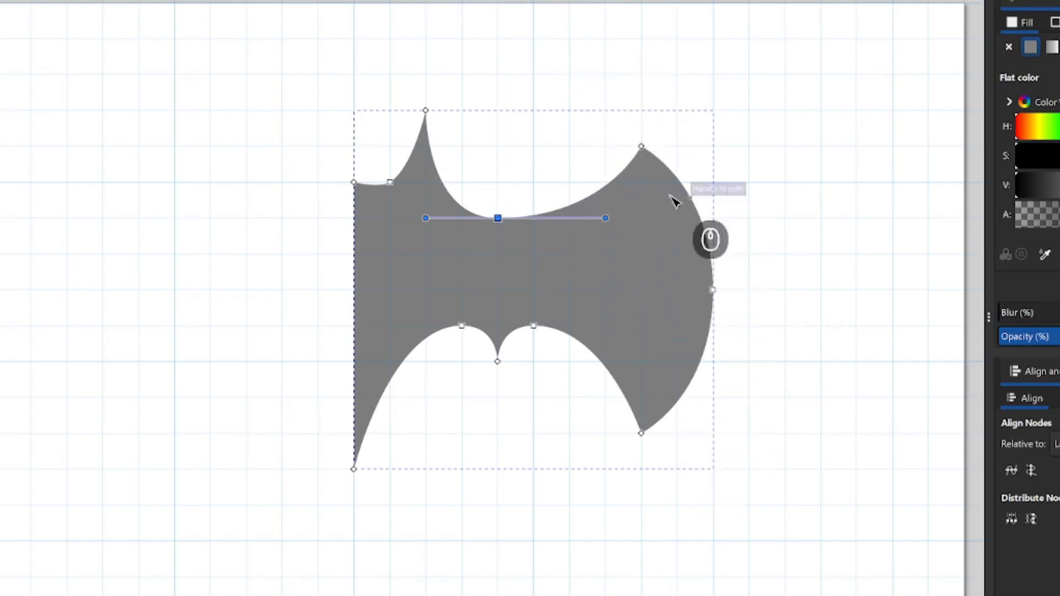
Select the three outer wing nodes and shift them one grid cell inward toward the ear.
left_click_drag(596, 78, 724, 436)
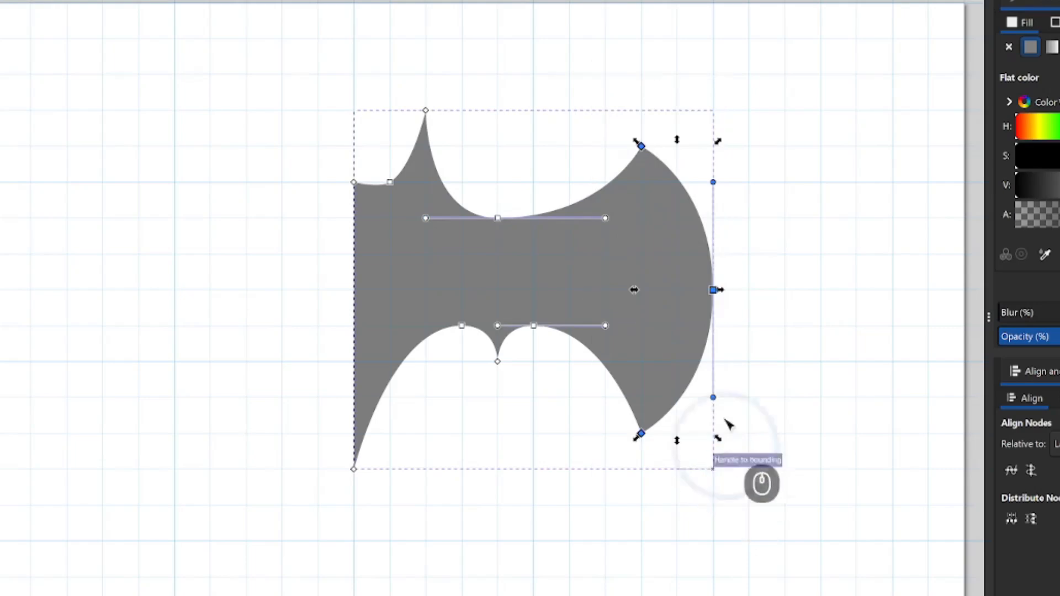
left_click_drag(715, 291, 677, 290)
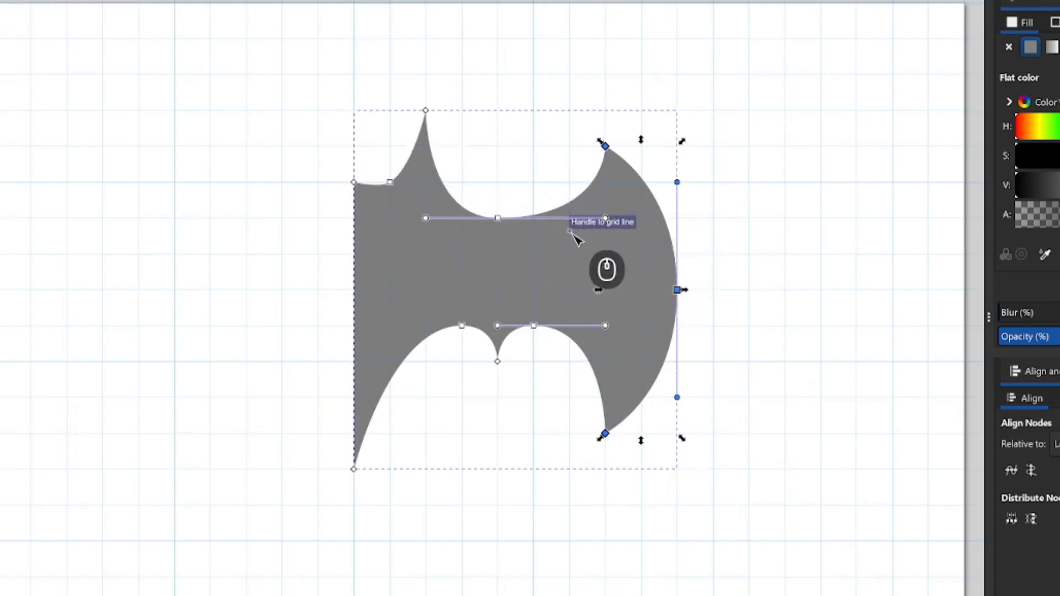
key("s")
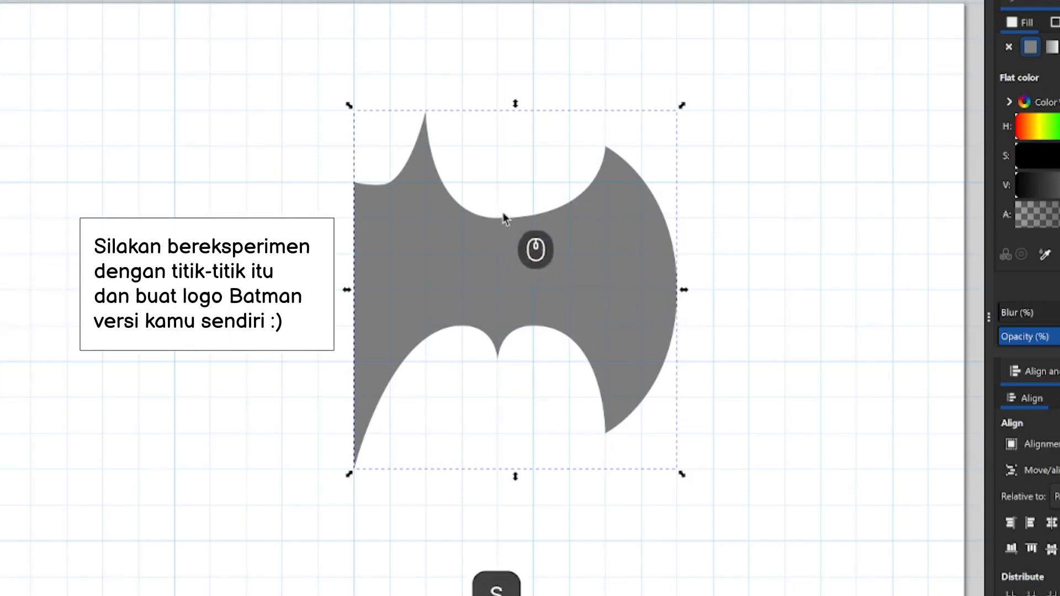
Pull a horizontal handle about 29 px long out of the head's top node at (900, 300) px, toward the ear.
double_click(397, 208)
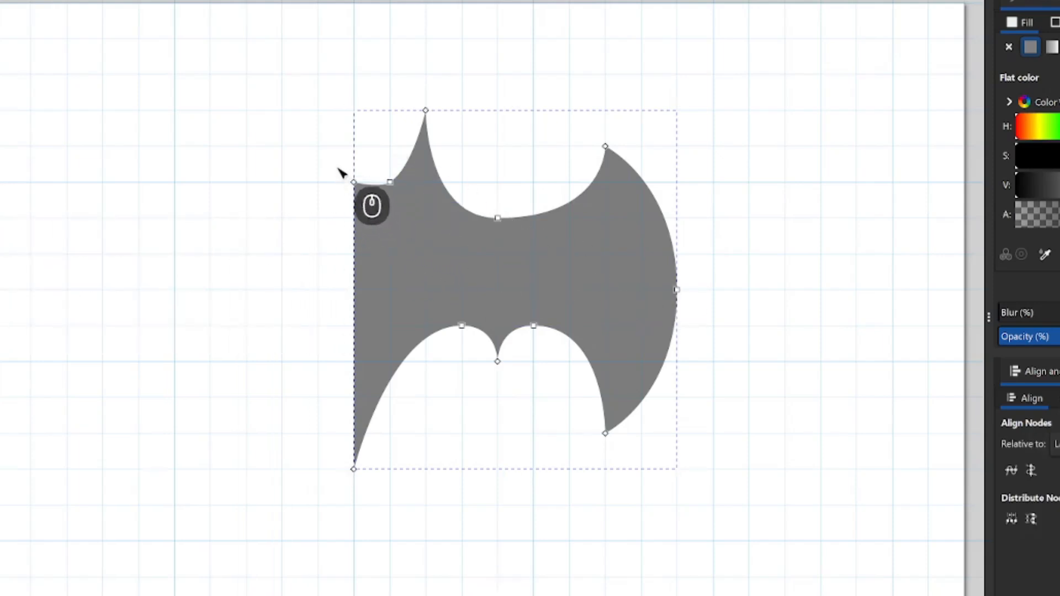
left_click_drag(334, 157, 377, 213)
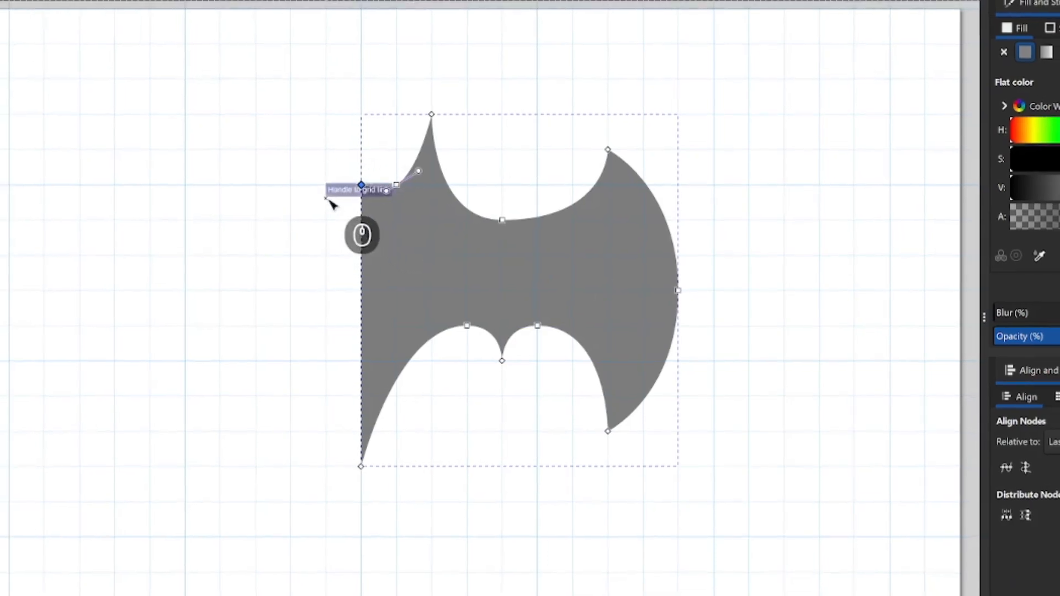
key("plus")
key("plus")
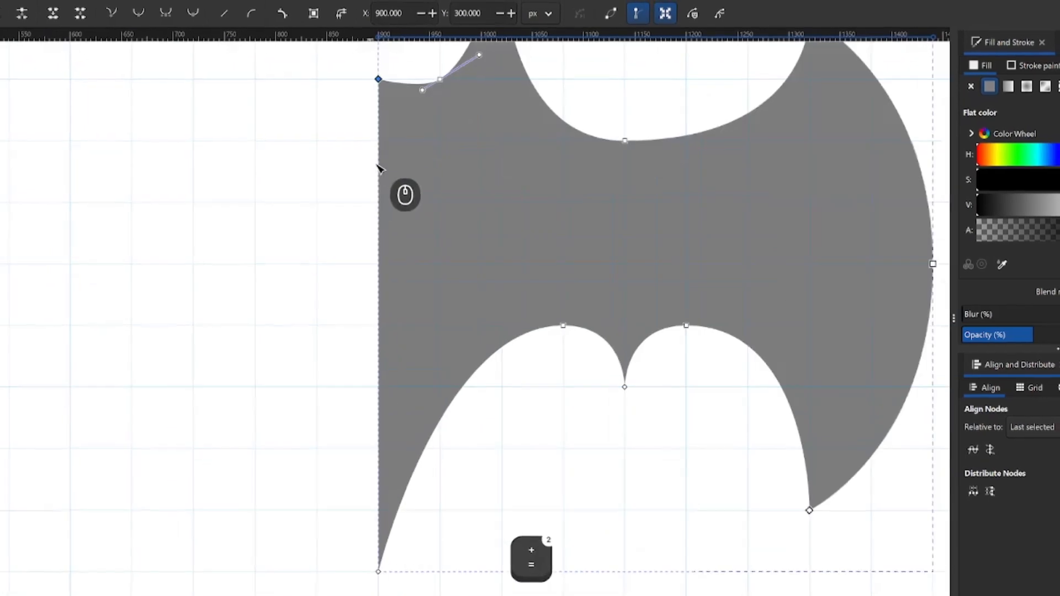
scroll(376, 216, "up", 1)
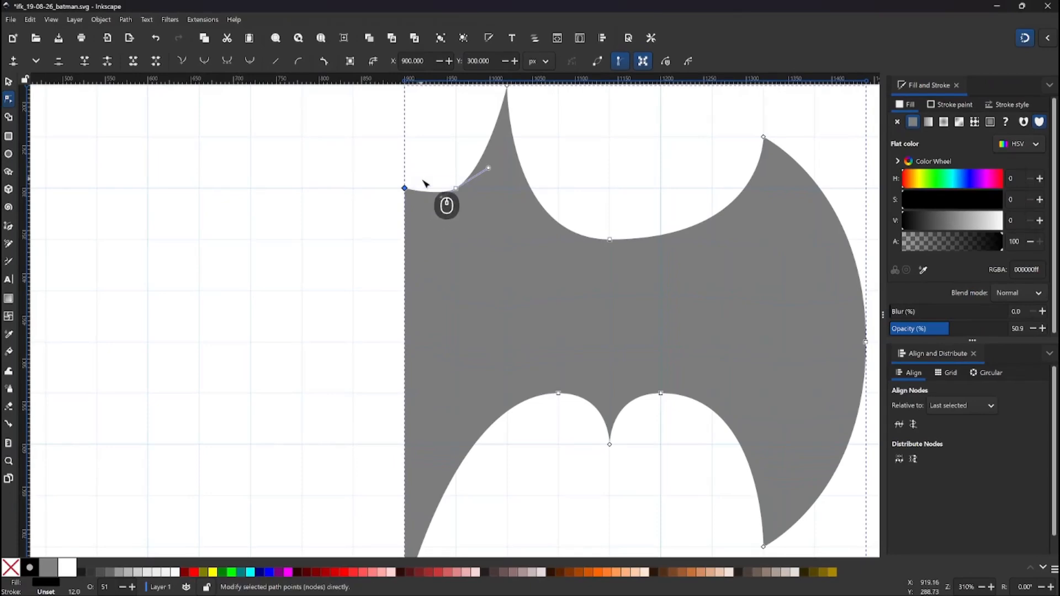
mouse_move(427, 188)
left_mouse_down()
mouse_move(405, 193)
mouse_move(432, 184)
mouse_move(434, 168)
mouse_move(417, 180)
mouse_move(428, 173)
mouse_move(418, 181)
mouse_move(427, 188)
left_mouse_up()
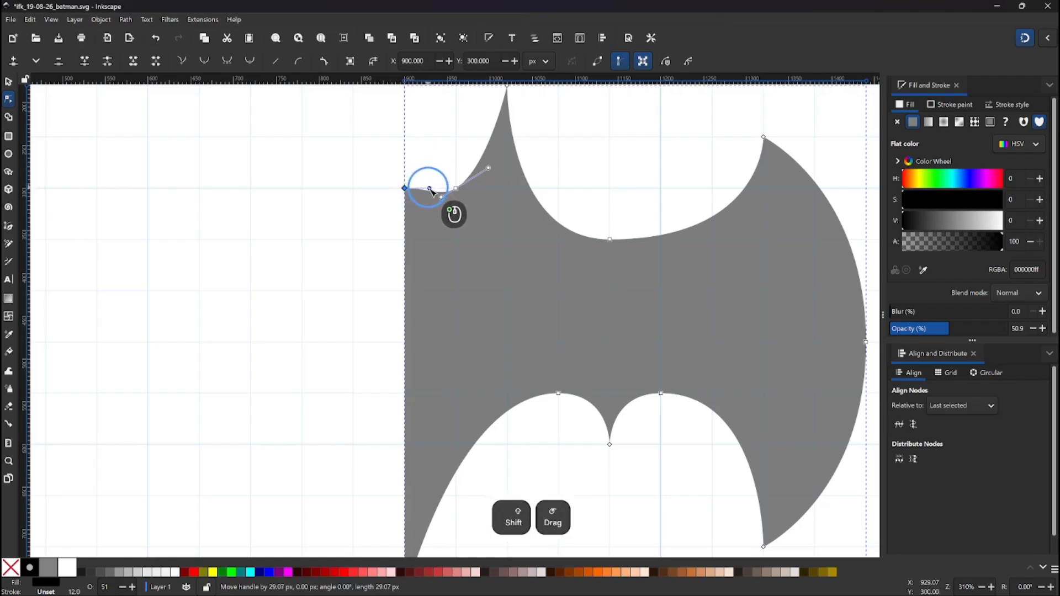
left_click_drag(431, 189, 430, 189)
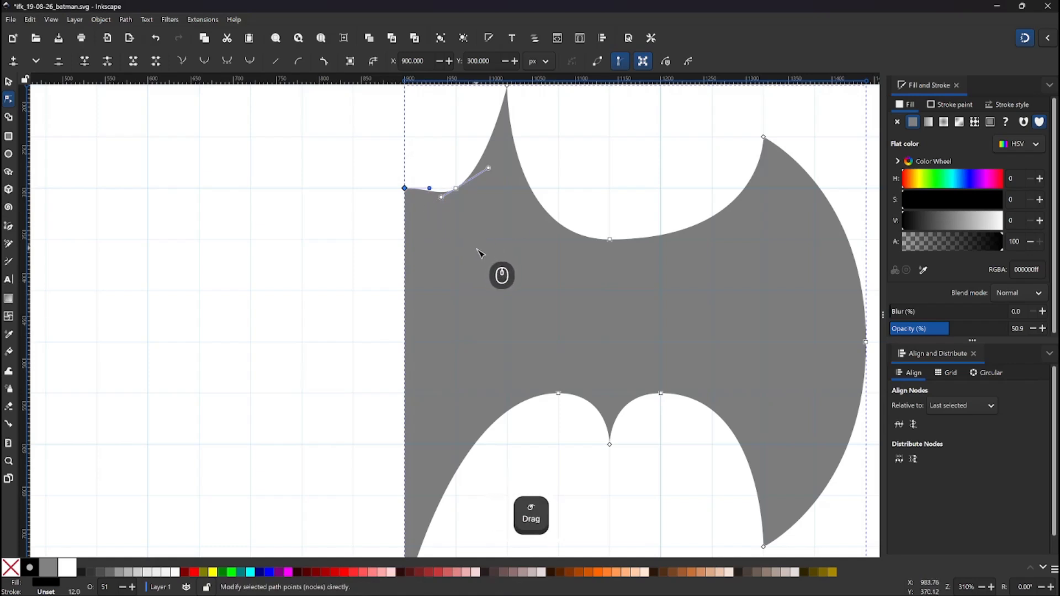
key("5")
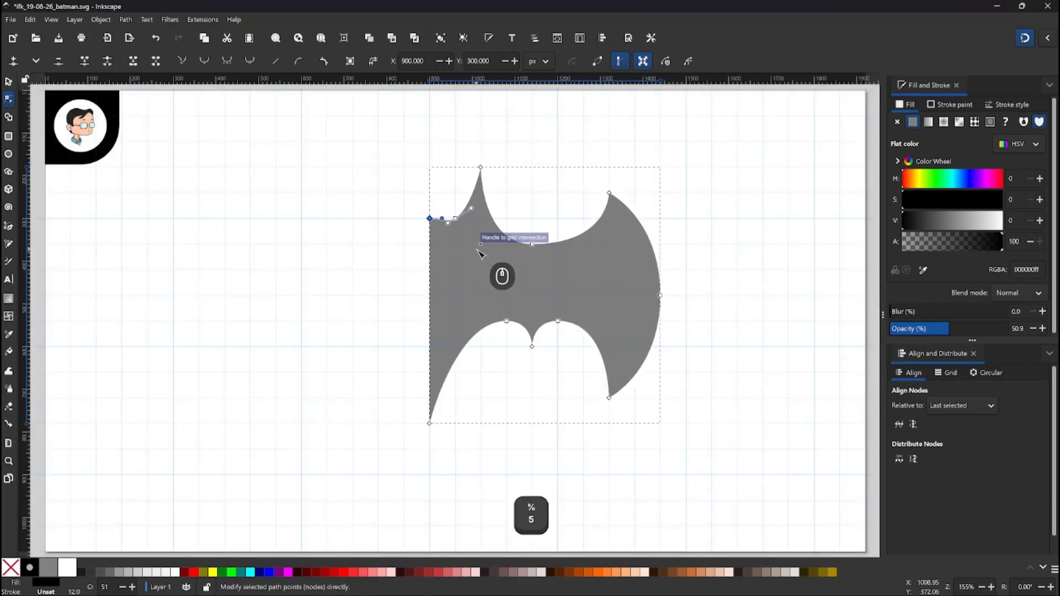
Move the outermost wing node up to about Y 459 px and the wing's lower point inward to (1260, 720) px.
key("s")
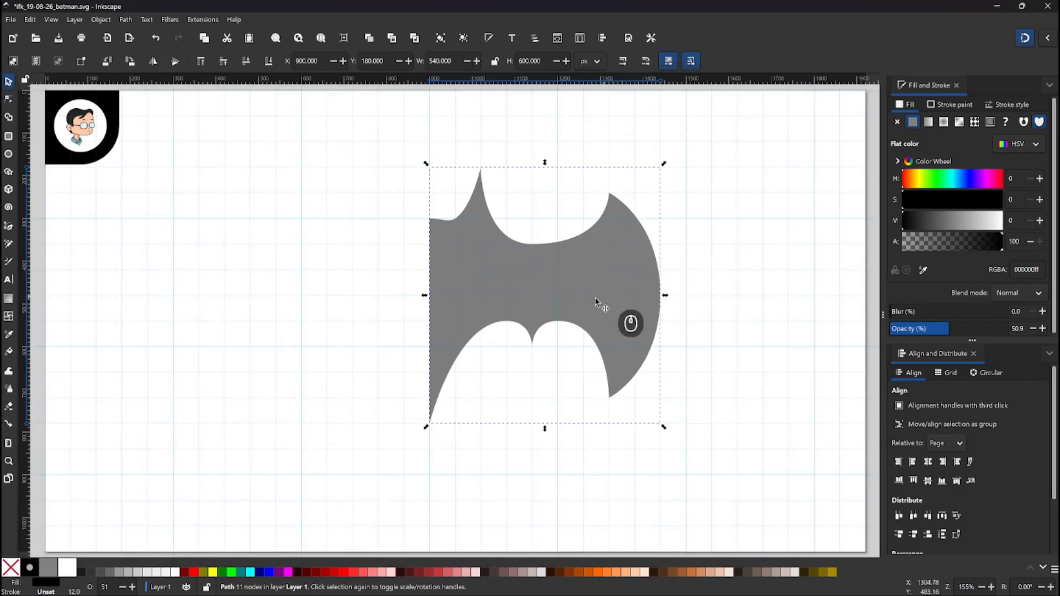
key("n")
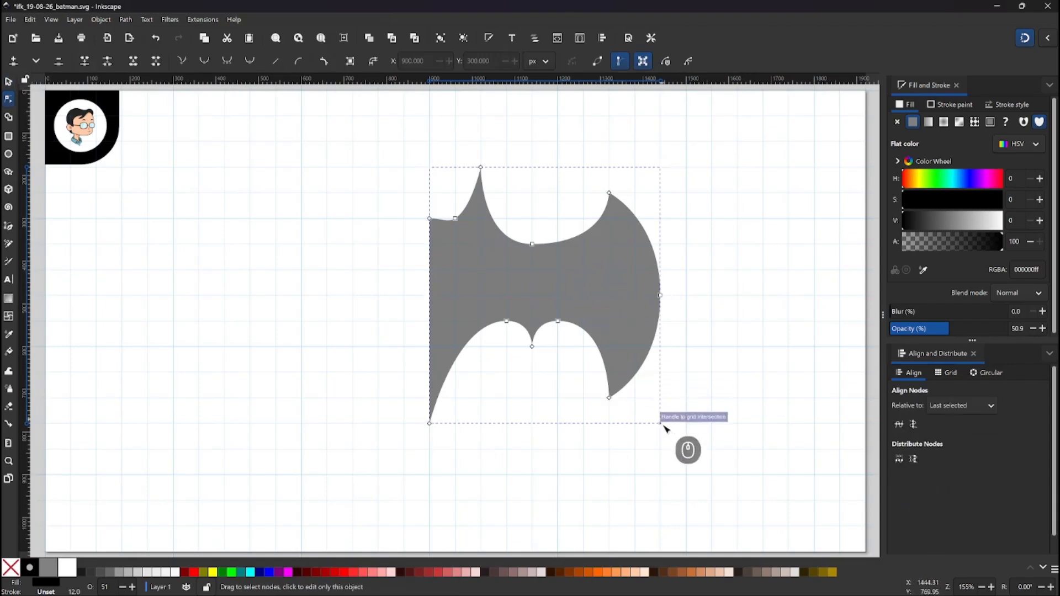
left_click(609, 397)
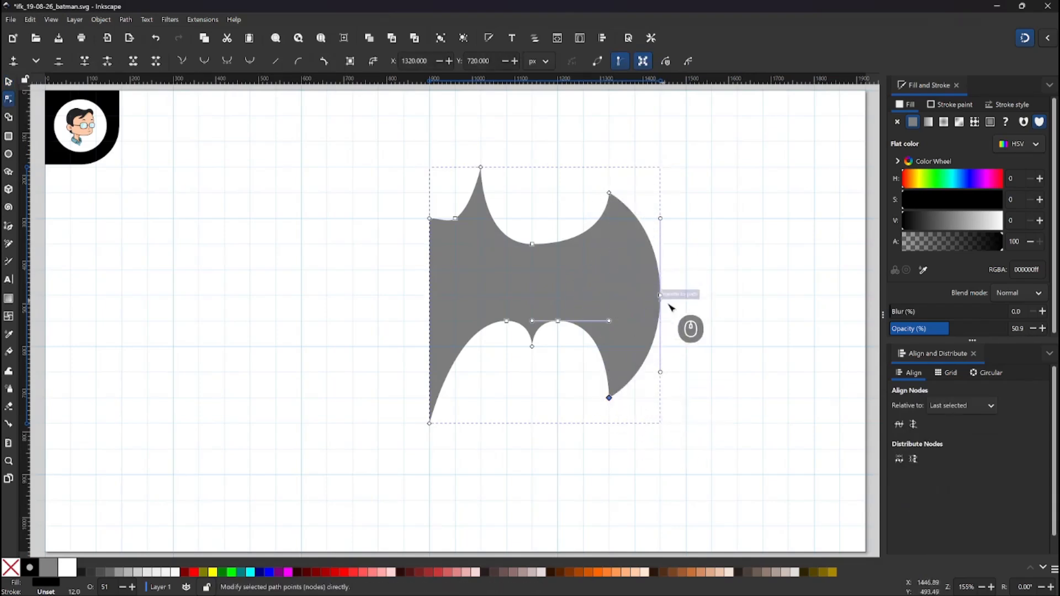
mouse_move(661, 295)
left_mouse_down()
mouse_move(663, 278)
mouse_move(661, 287)
left_mouse_up()
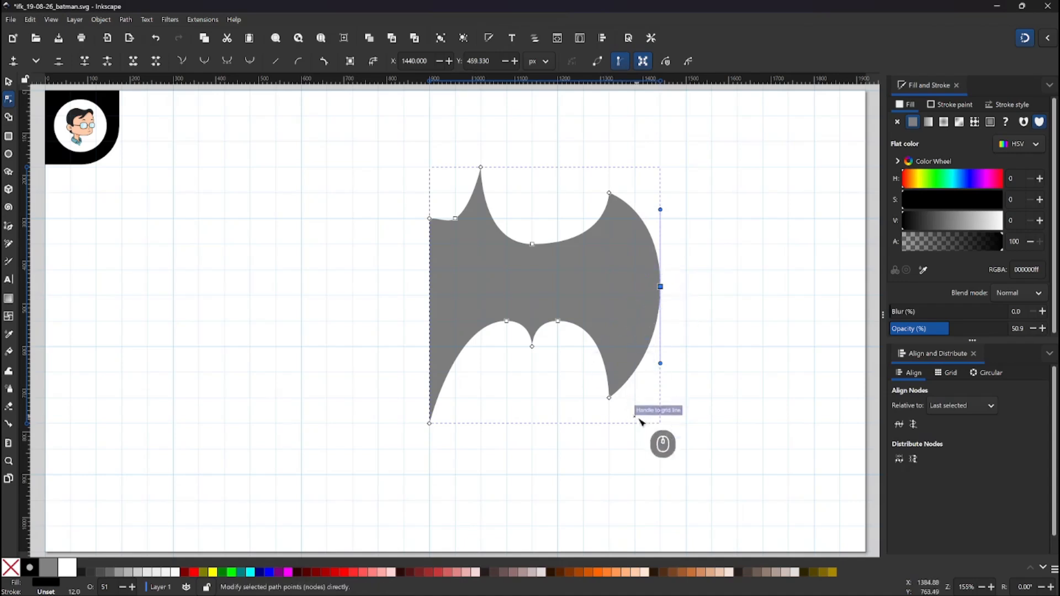
left_click(608, 398)
left_click_drag(608, 399, 585, 399)
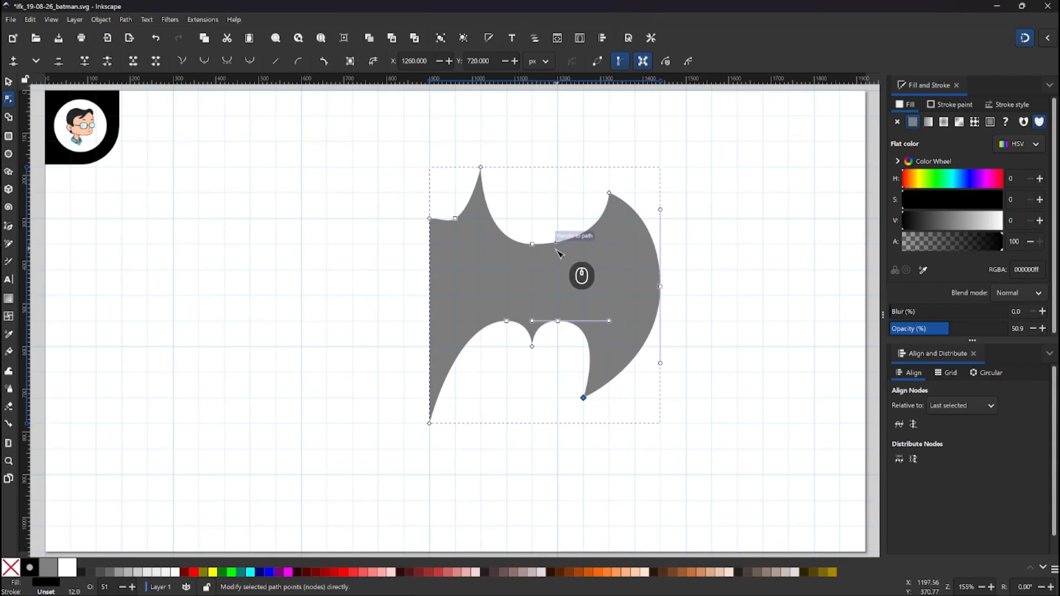
key("Escape")
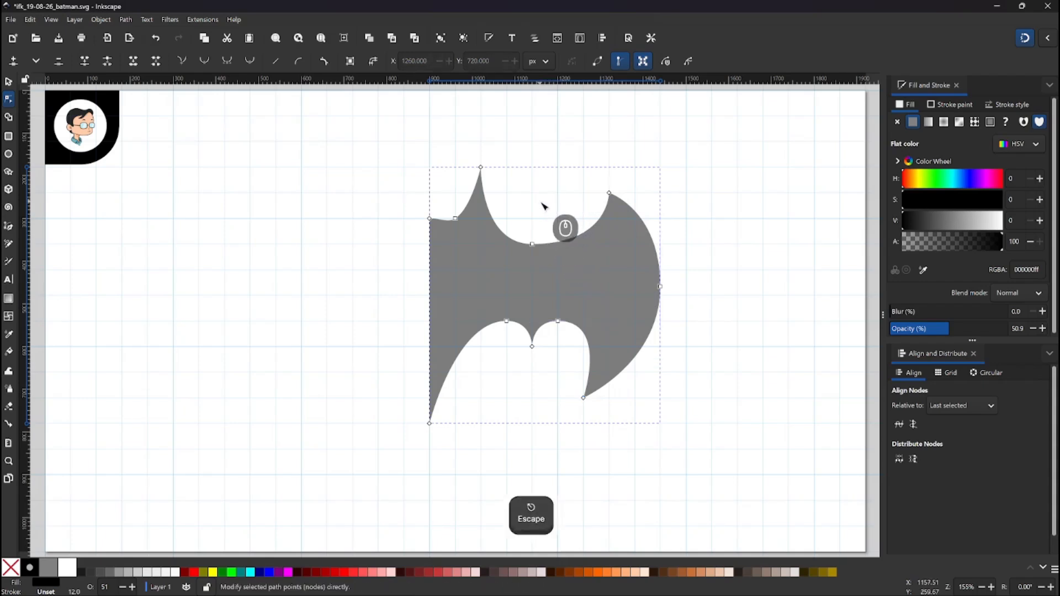
key("s")
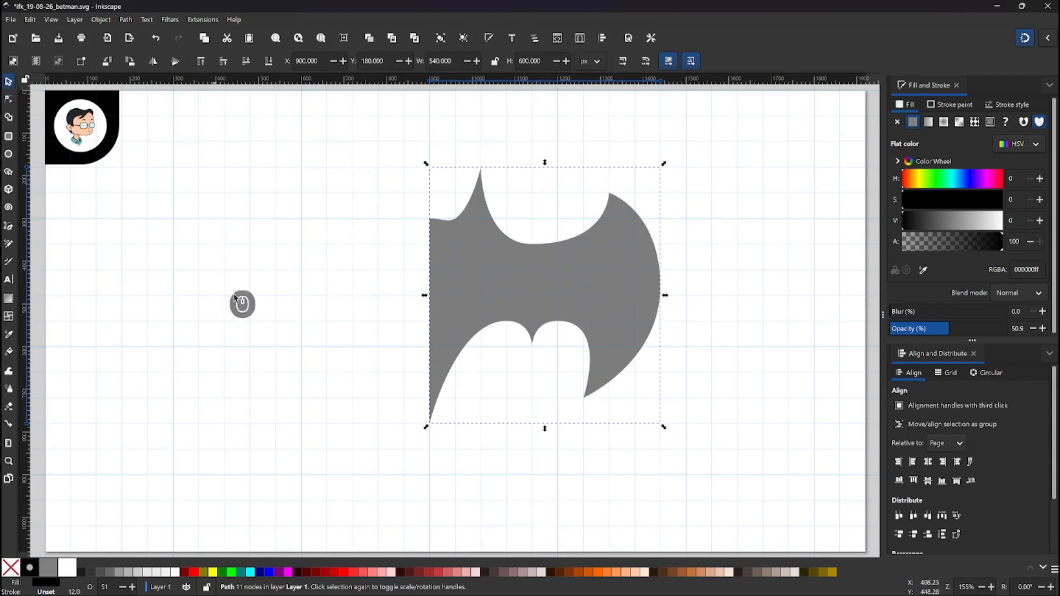
Duplicate the half-bat, flip the copy horizontally and move it to X 360 px so it meets the original along the centre line.
right_click(464, 242)
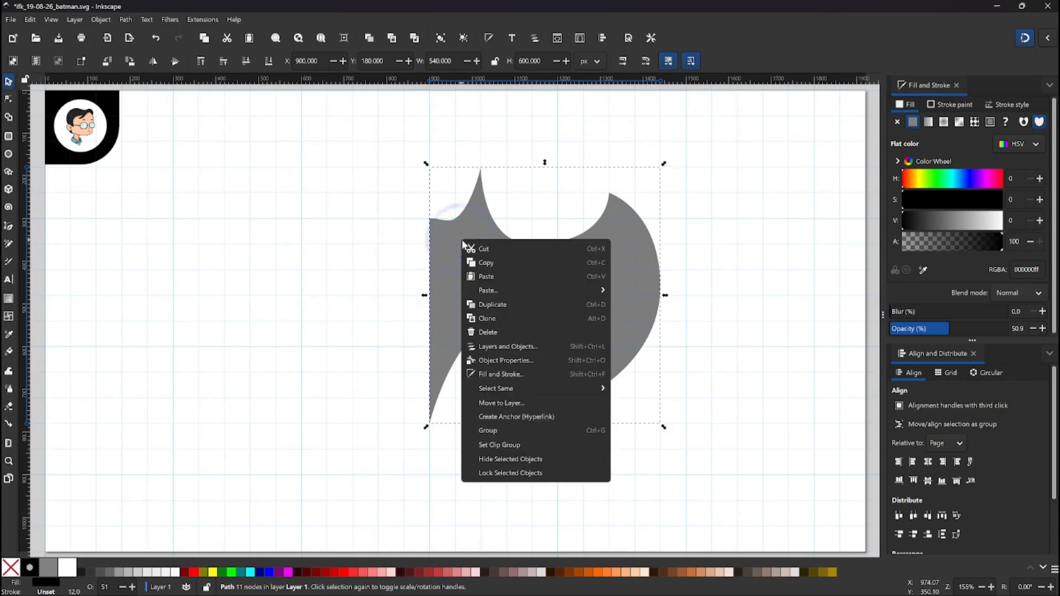
left_click(496, 305)
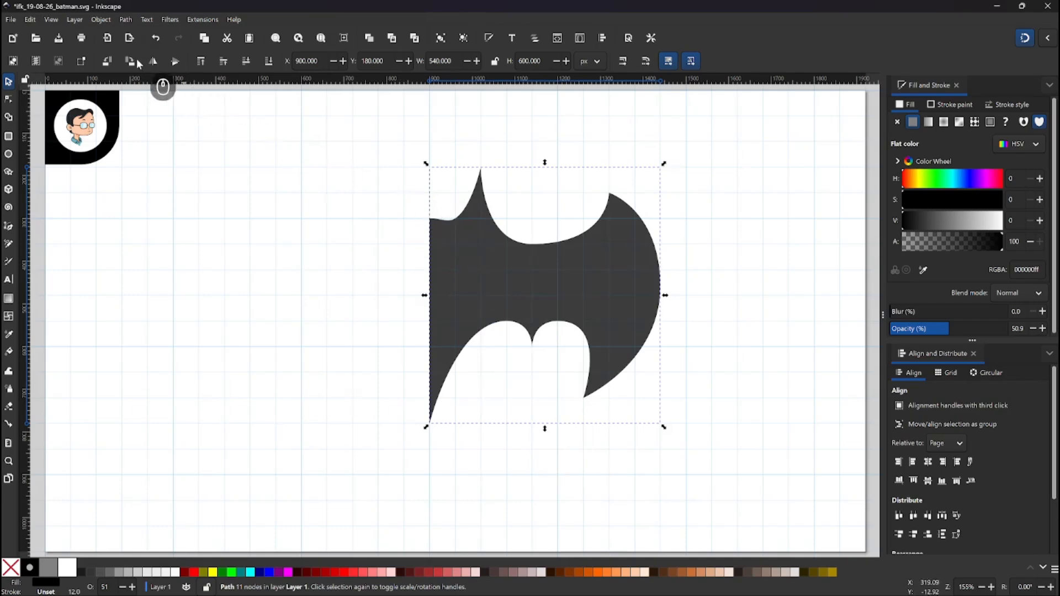
left_click(154, 62)
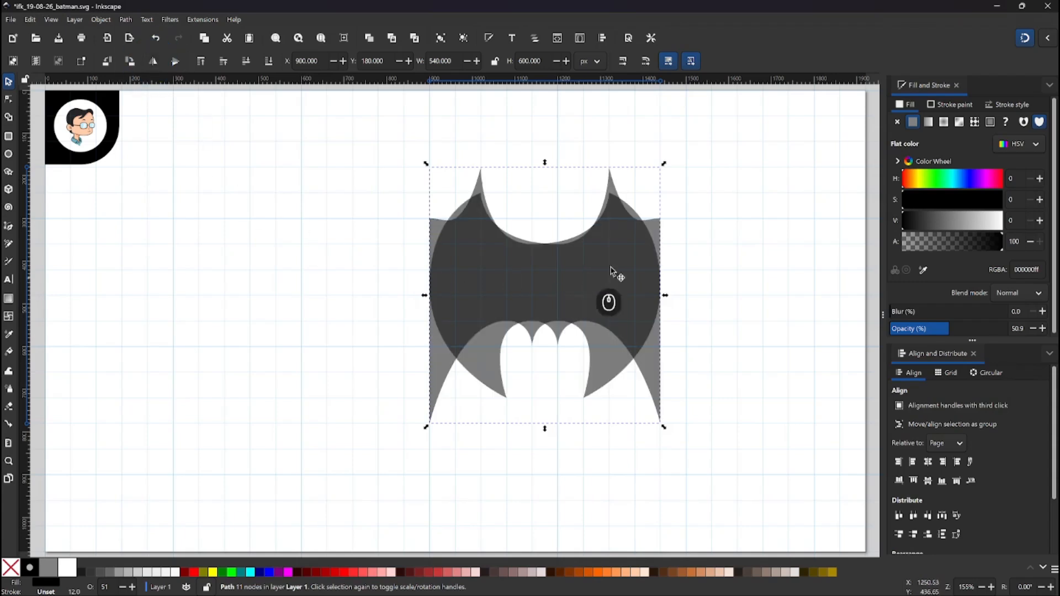
left_click_drag(656, 233, 448, 234)
left_click_drag(429, 230, 423, 227)
Select the original half and its mirrored copy in turn to check them as separate objects.
left_click(524, 226)
left_click(378, 282)
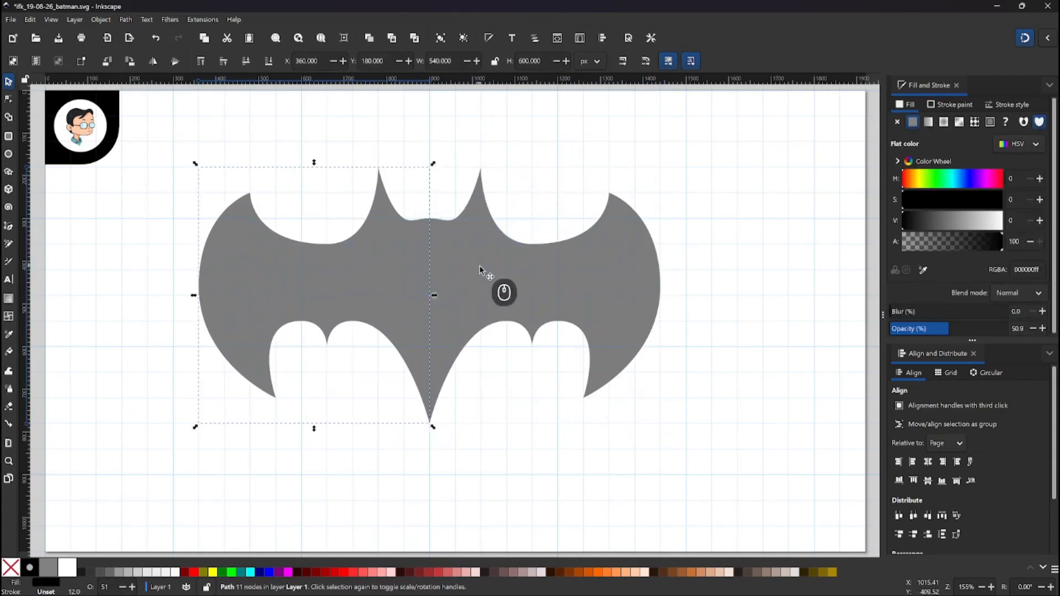
left_click(480, 266)
left_click(359, 257)
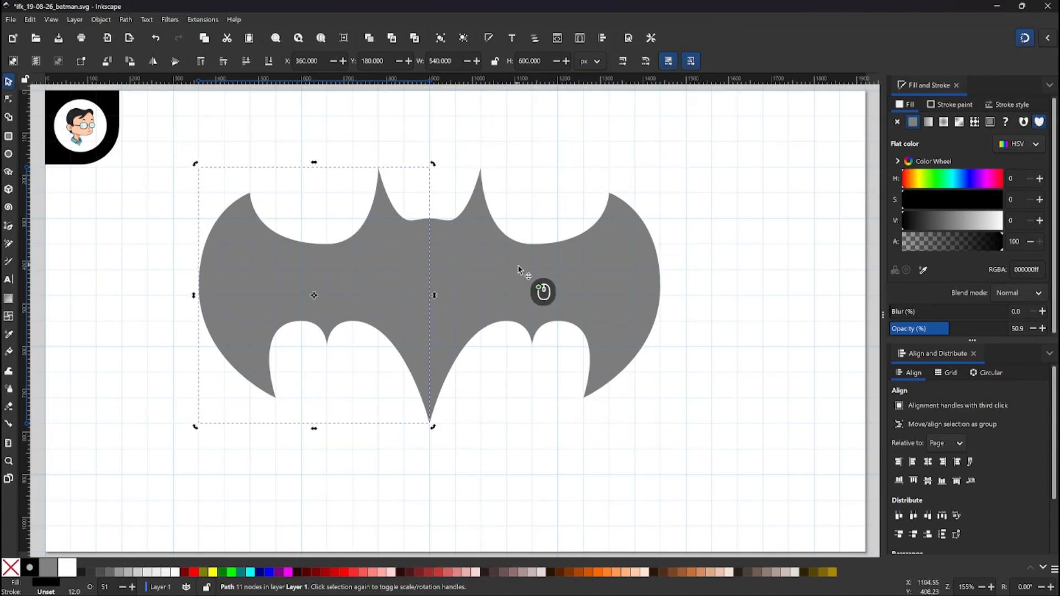
left_click(467, 280)
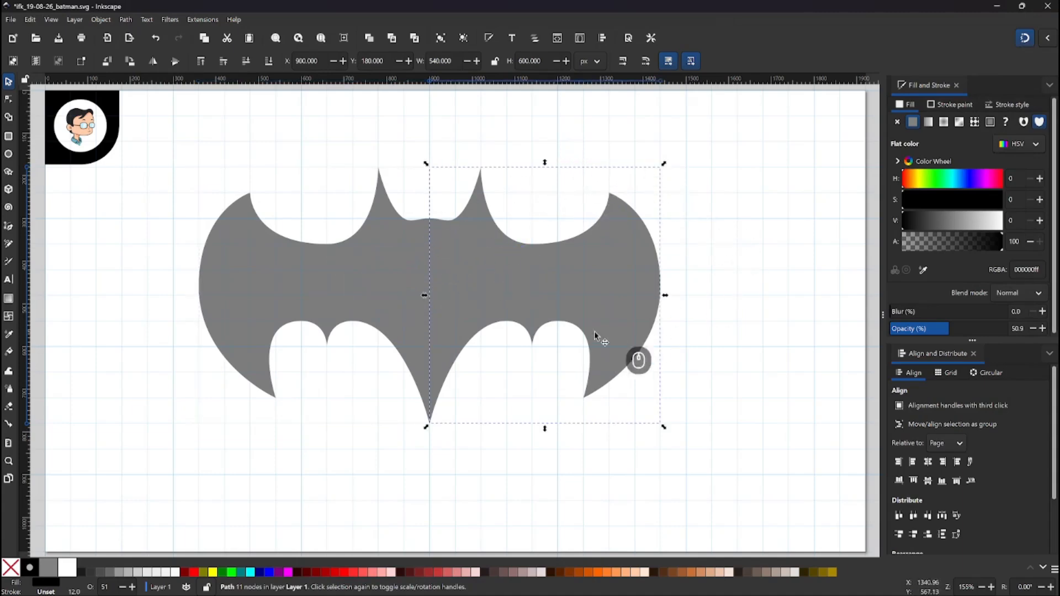
left_click(342, 260)
left_click(564, 272)
left_click(366, 276)
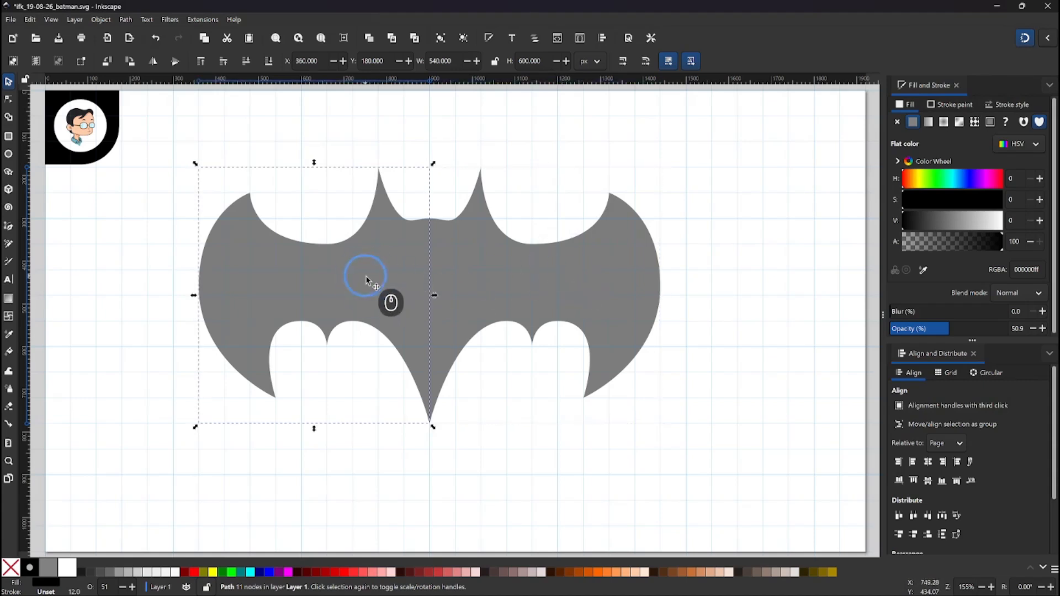
left_click(499, 280)
left_click(372, 279)
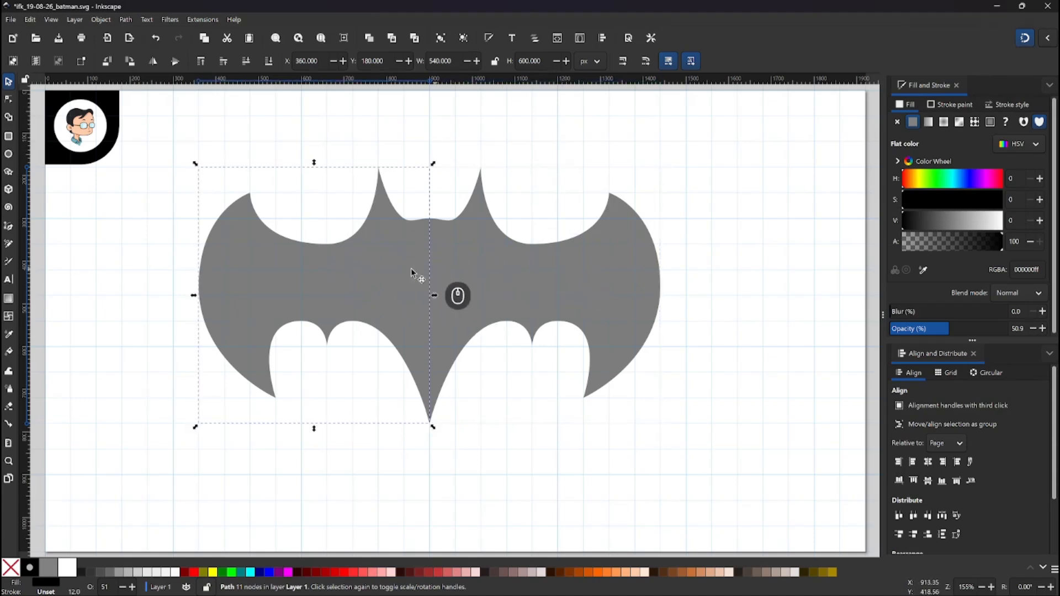
Unite the original half-bat and its mirrored copy into one path with Union.
left_click(313, 266)
left_click(518, 260, "shift")
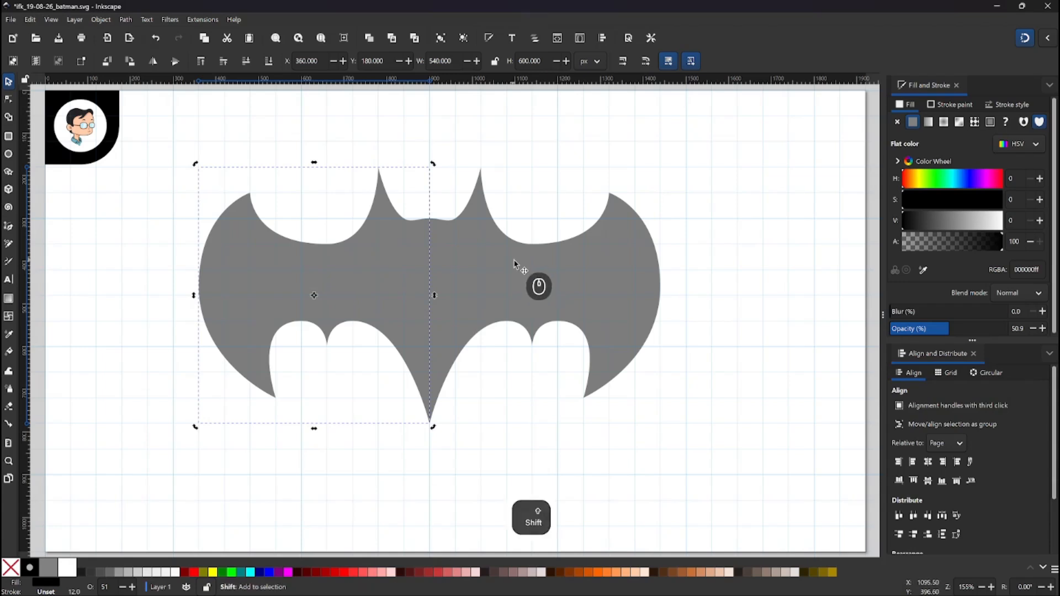
left_click(129, 20)
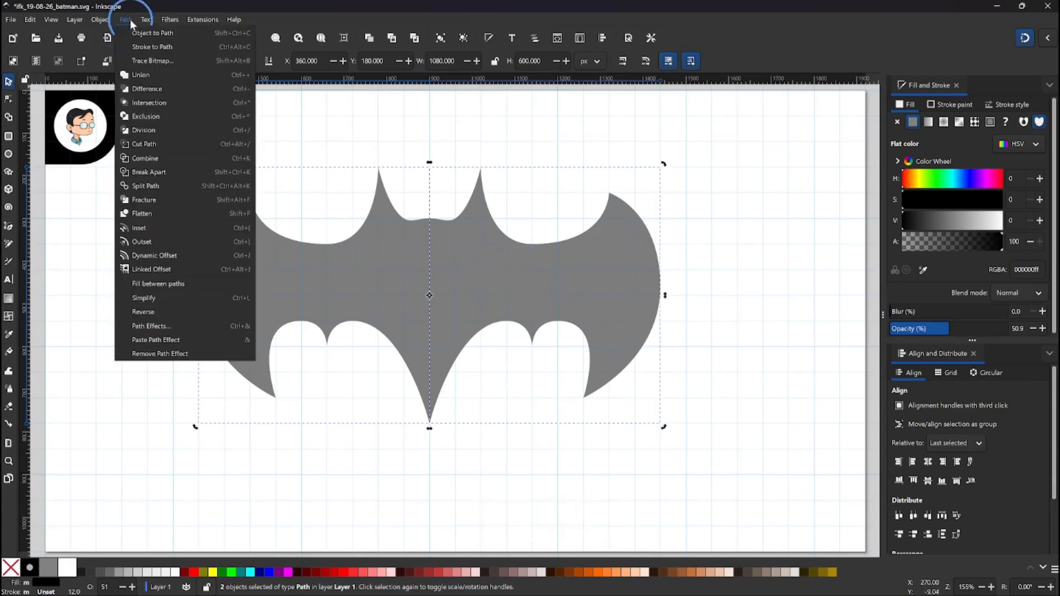
left_click(142, 74)
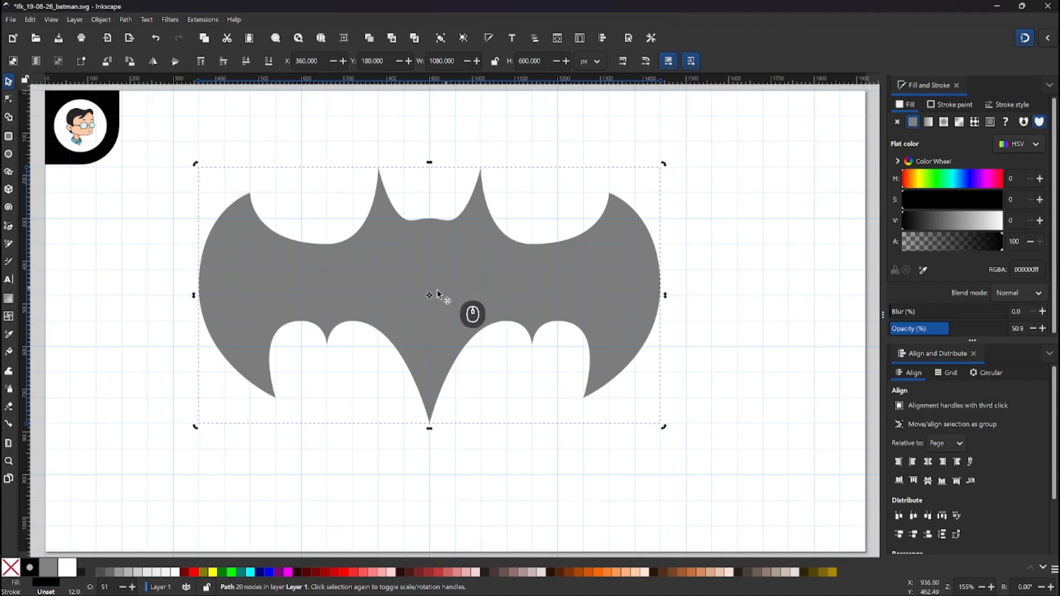
Move the united bat to about X 437, Y 235 px and set its opacity to 100%.
mouse_move(457, 277)
left_mouse_down()
mouse_move(496, 290)
mouse_move(465, 270)
left_mouse_up()
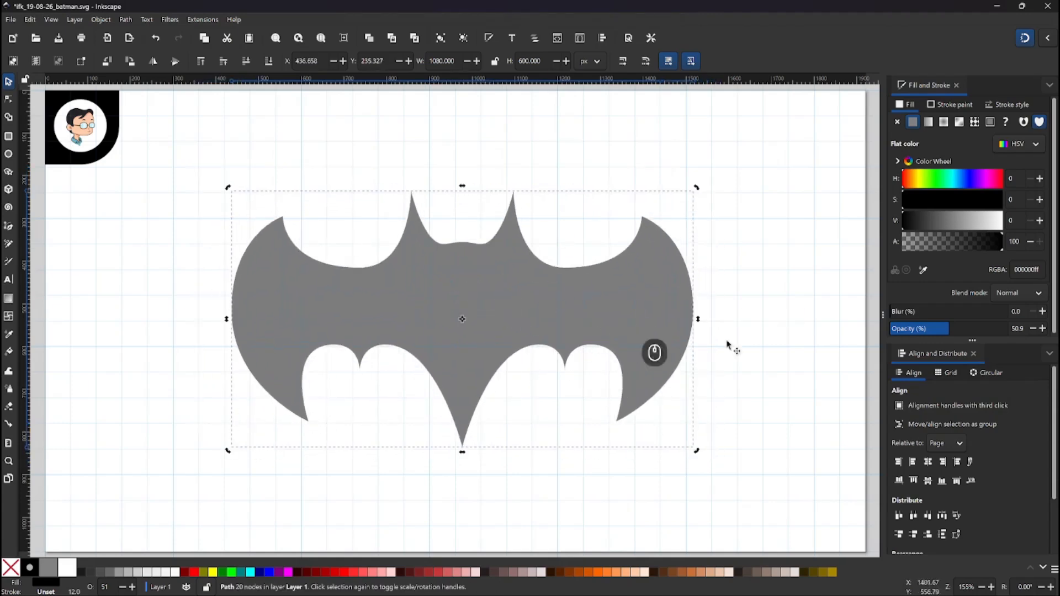
left_click_drag(952, 330, 1052, 331)
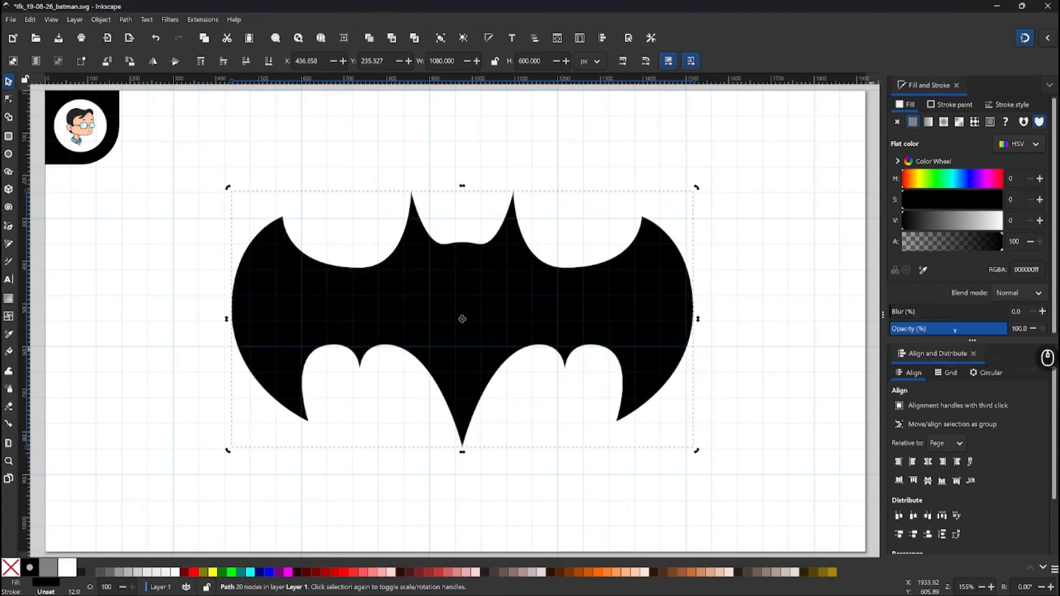
left_click(754, 246)
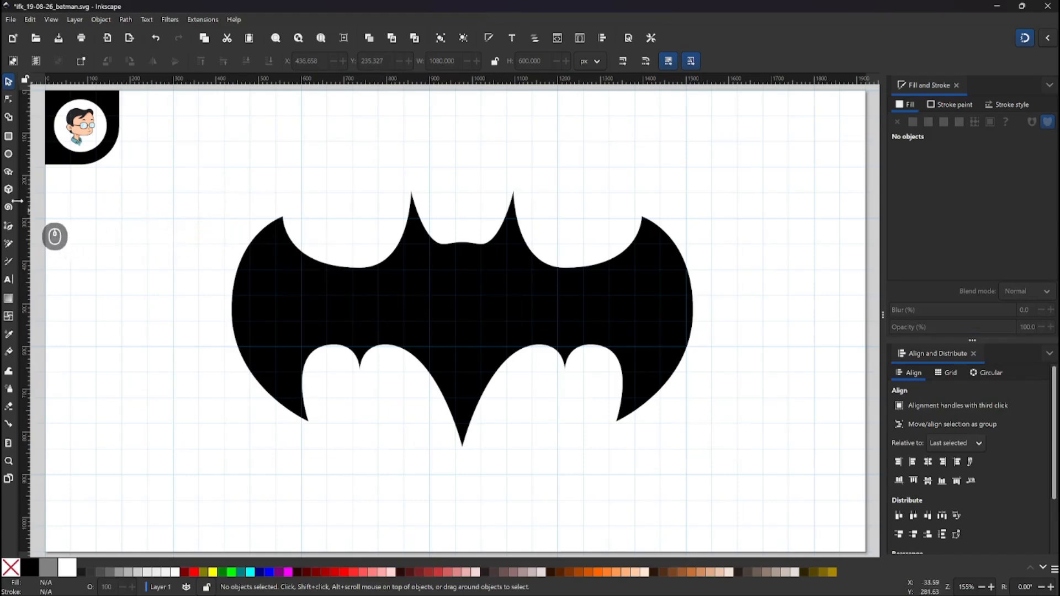
Draw a 1200 by 720 px ellipse over the bat, with its bounding box starting at X 360, Y 180 px.
left_click(9, 155)
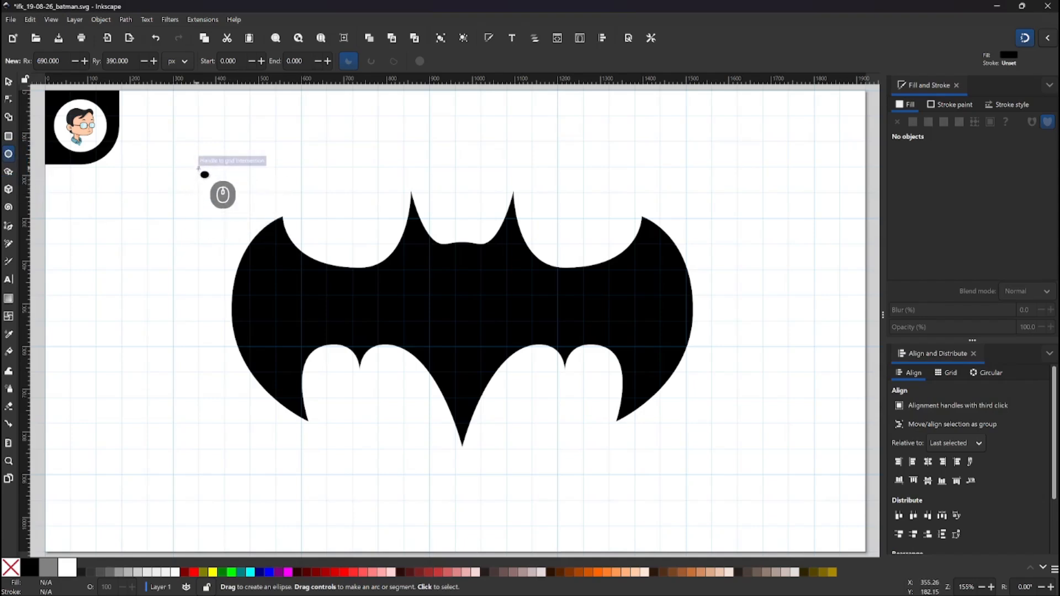
mouse_move(202, 172)
left_mouse_down()
mouse_move(480, 357)
mouse_move(751, 466)
mouse_move(711, 473)
left_mouse_up()
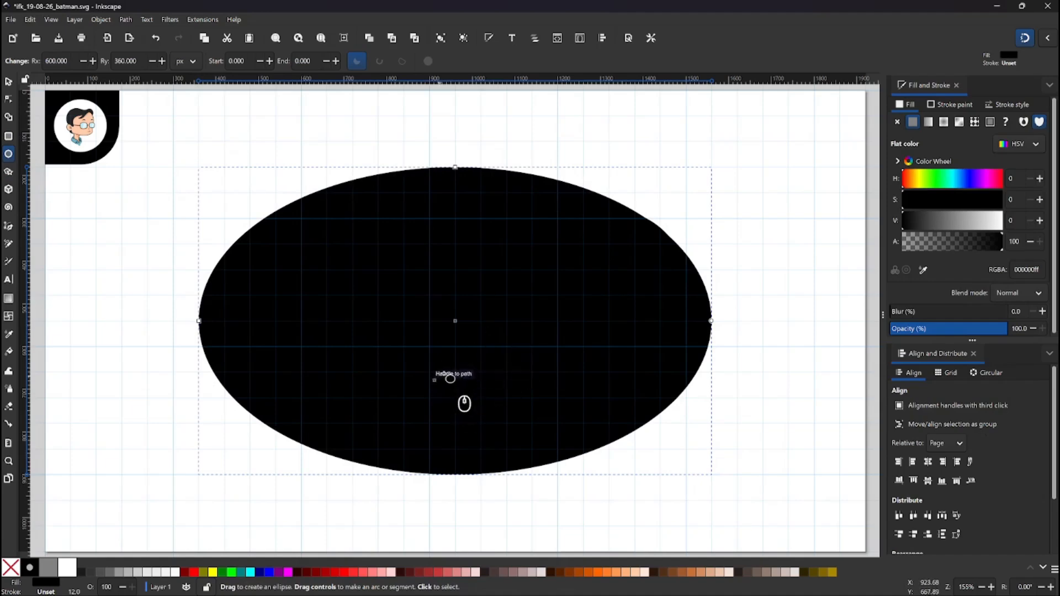
Fill the ellipse with yellow (ffff00) and lower it behind the bat.
key("s")
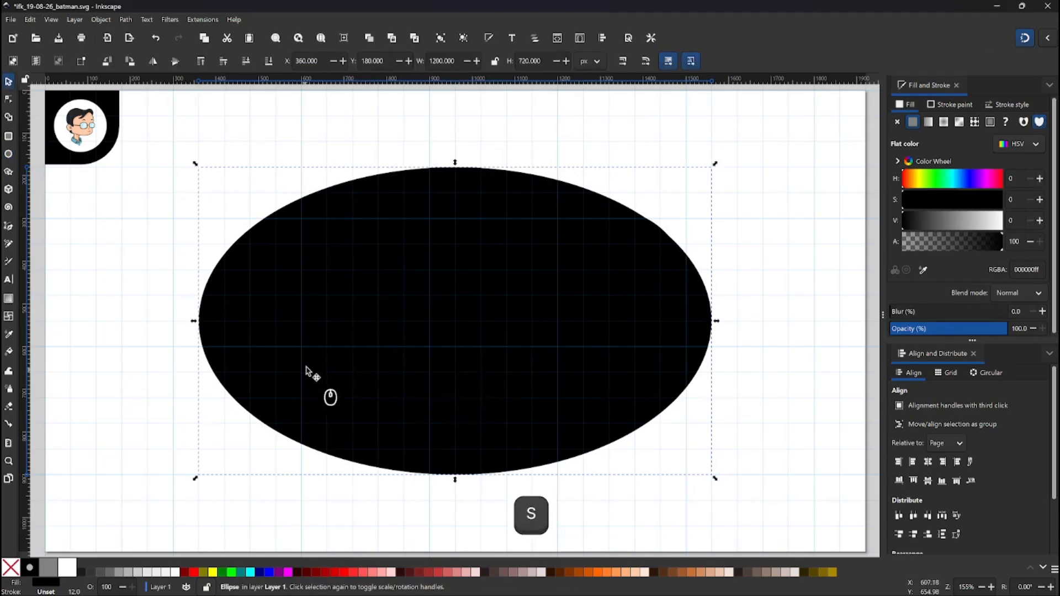
left_click(215, 572)
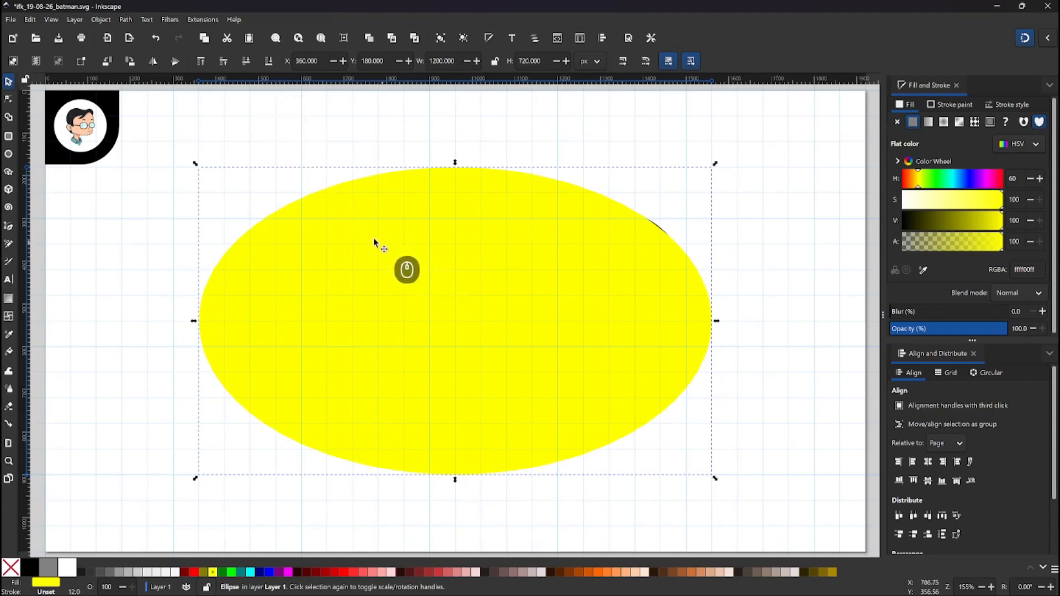
left_click(246, 61)
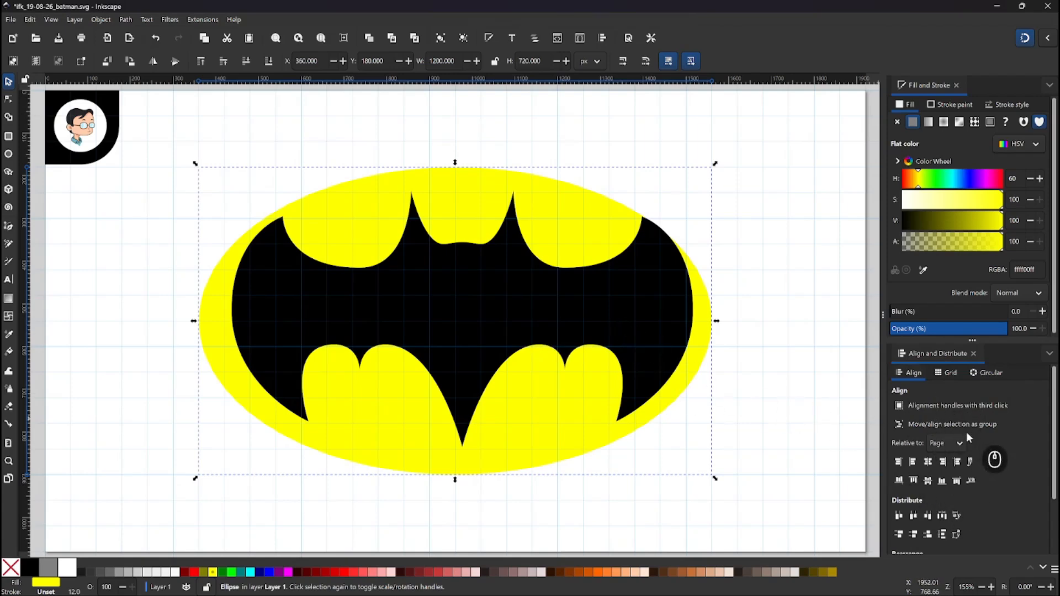
Centre the ellipse on the bat along both the vertical and horizontal axes, aligning relative to the last selected object.
left_click(950, 446)
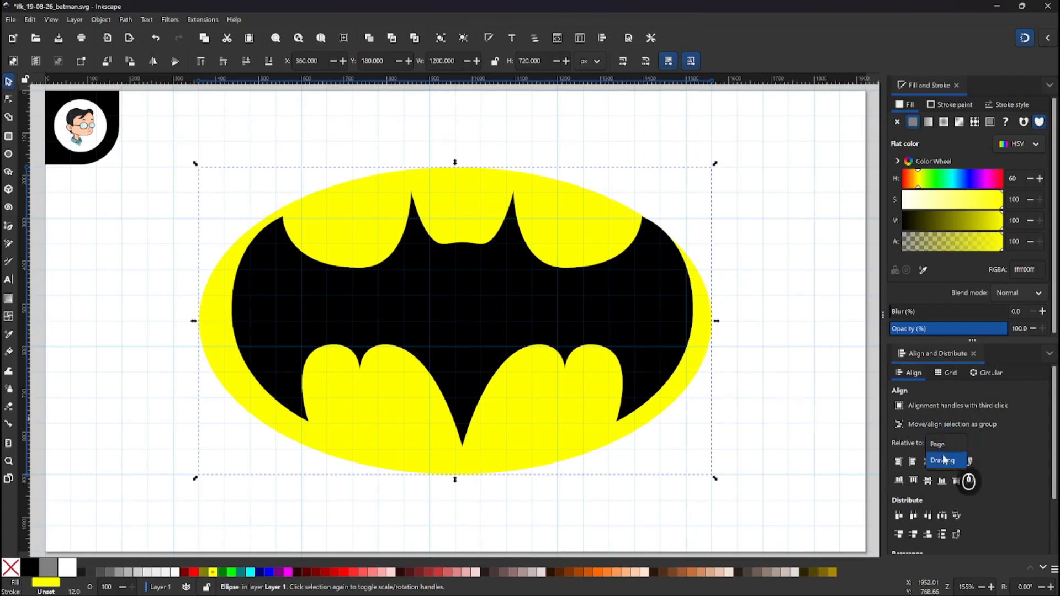
left_click(935, 445)
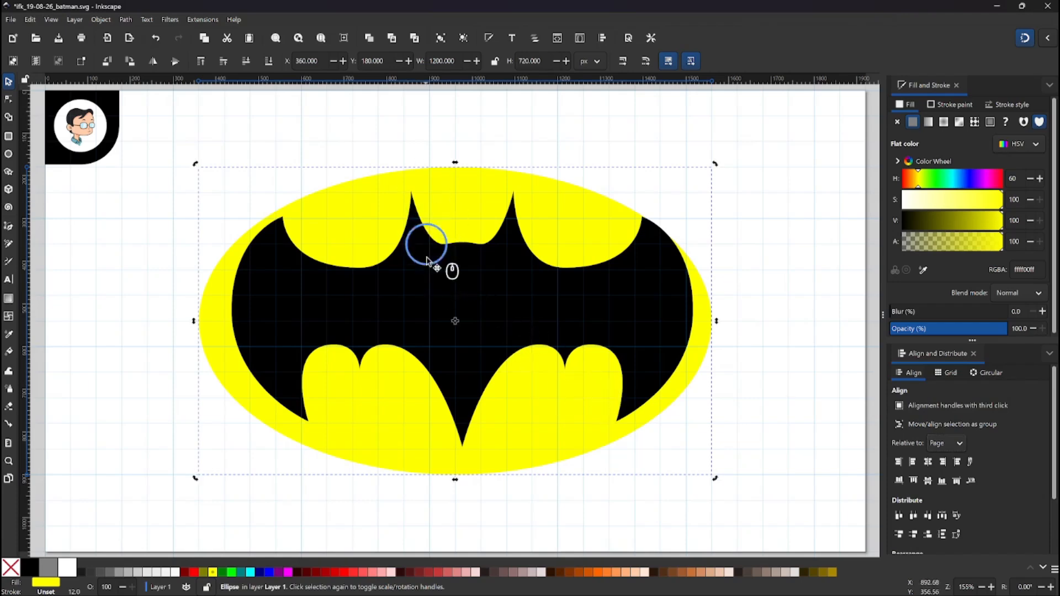
left_click(428, 237)
left_click(443, 187)
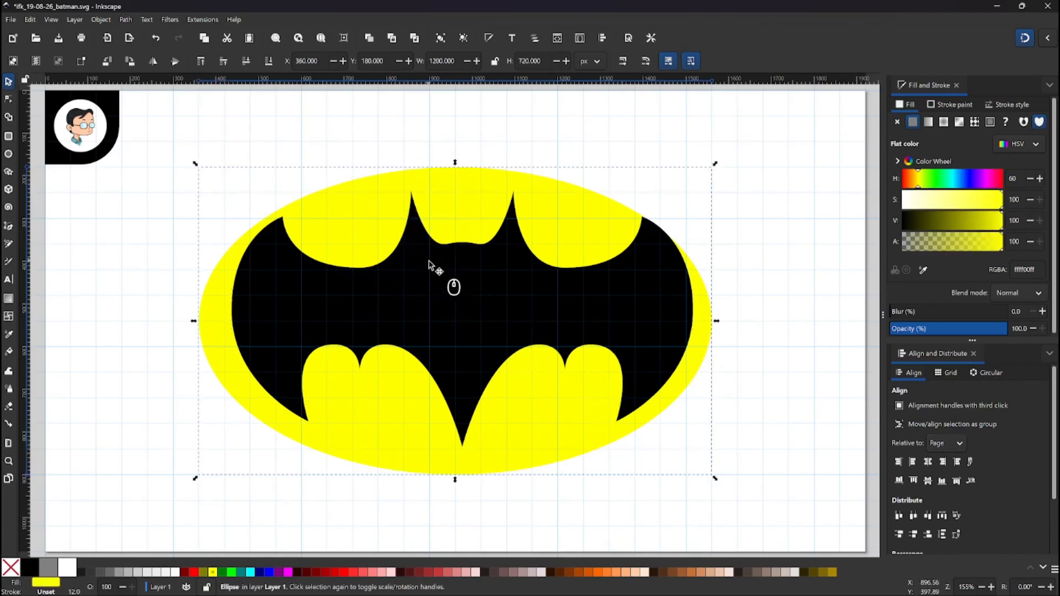
left_click(428, 265, "shift")
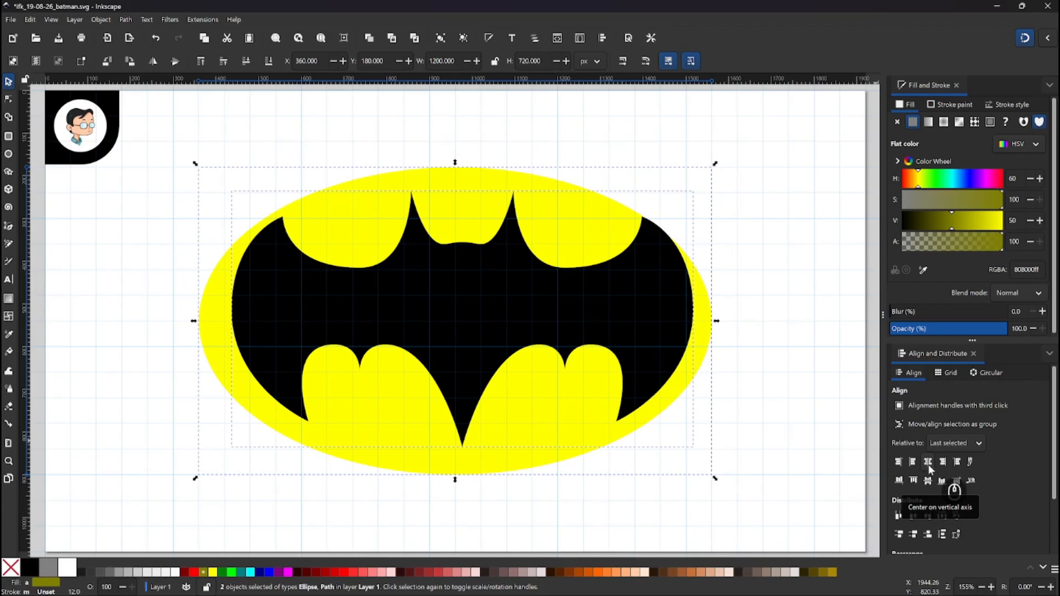
left_click(928, 464)
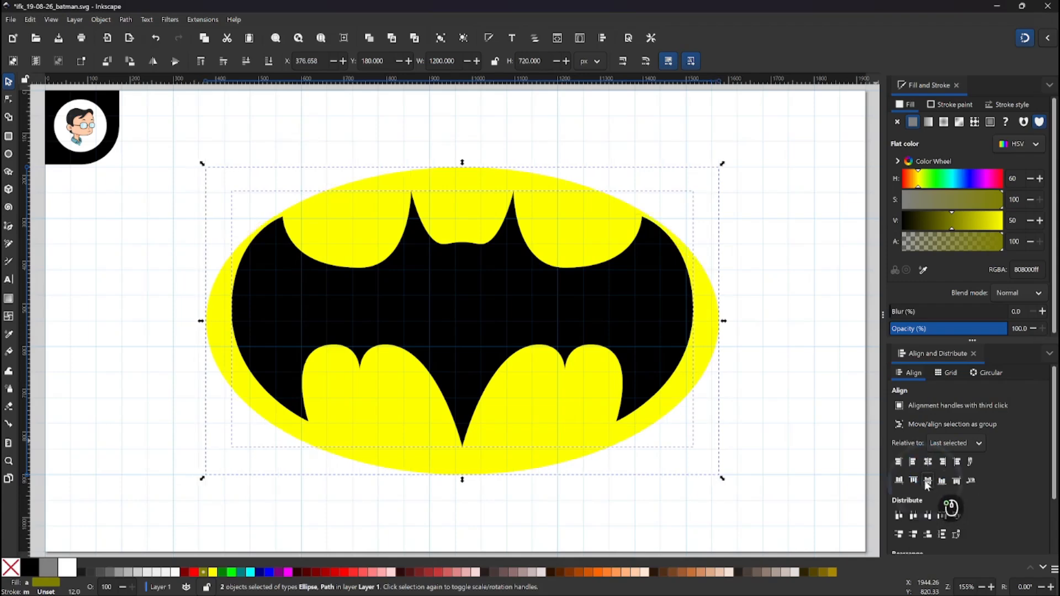
left_click(928, 481)
left_click(790, 353)
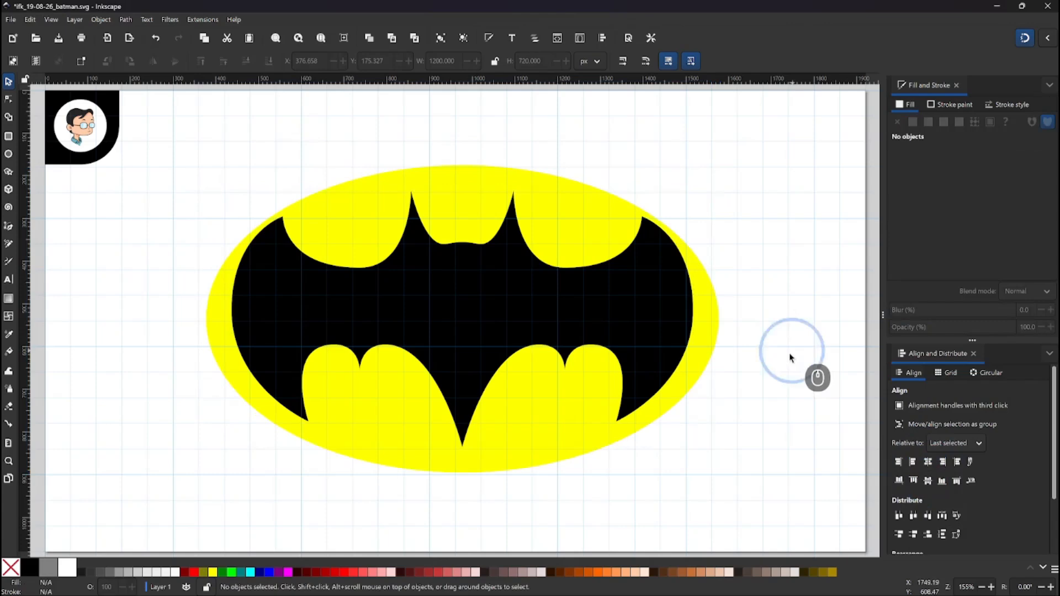
Scale the bat down proportionally around its centre to about 980 by 544 px.
left_click(443, 303)
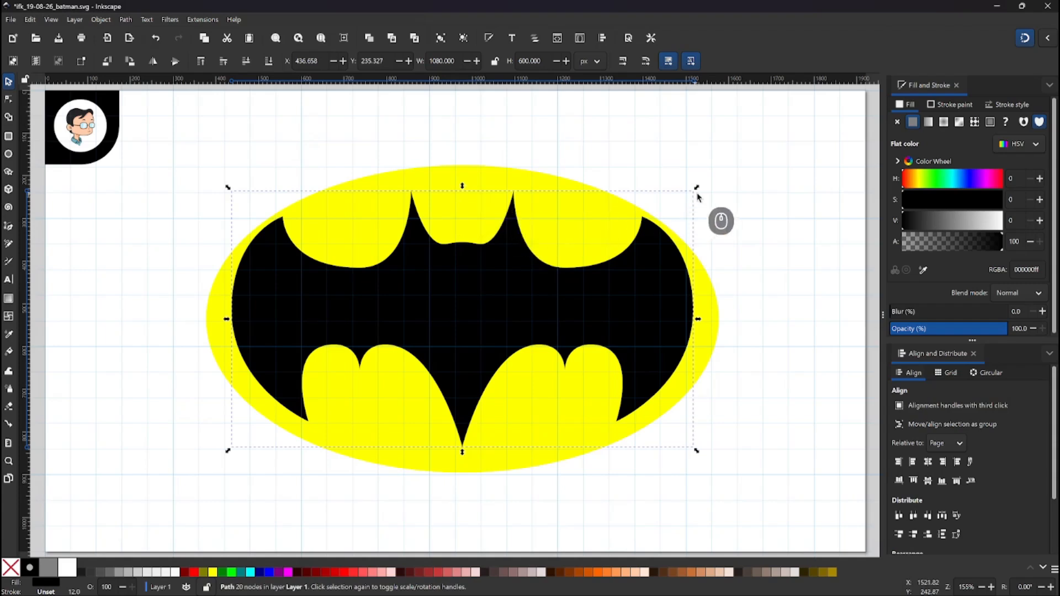
left_click_drag(697, 188, 739, 204)
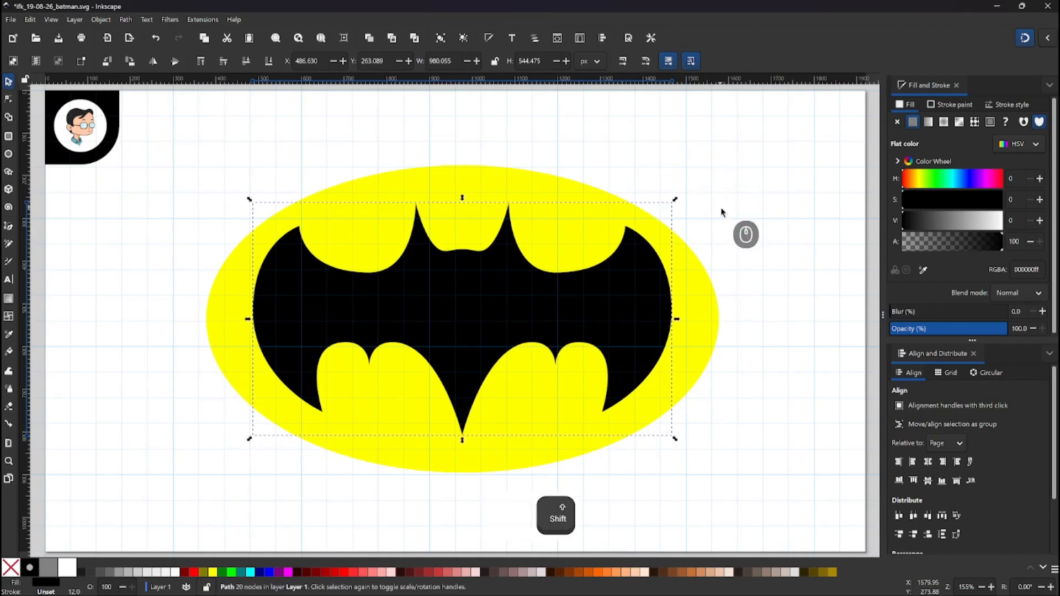
Narrow the yellow ellipse symmetrically around its centre to a width of about 1113 px.
left_click(710, 317)
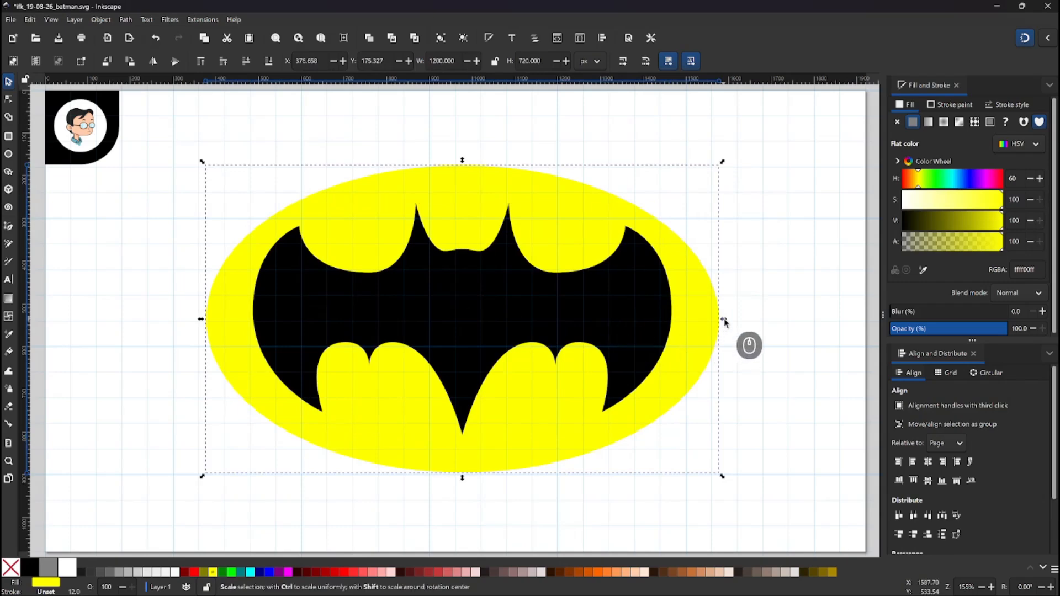
mouse_move(724, 322)
left_mouse_down()
mouse_move(690, 322)
mouse_move(735, 327)
mouse_move(671, 325)
mouse_move(759, 331)
mouse_move(705, 330)
left_mouse_up()
key("shift")
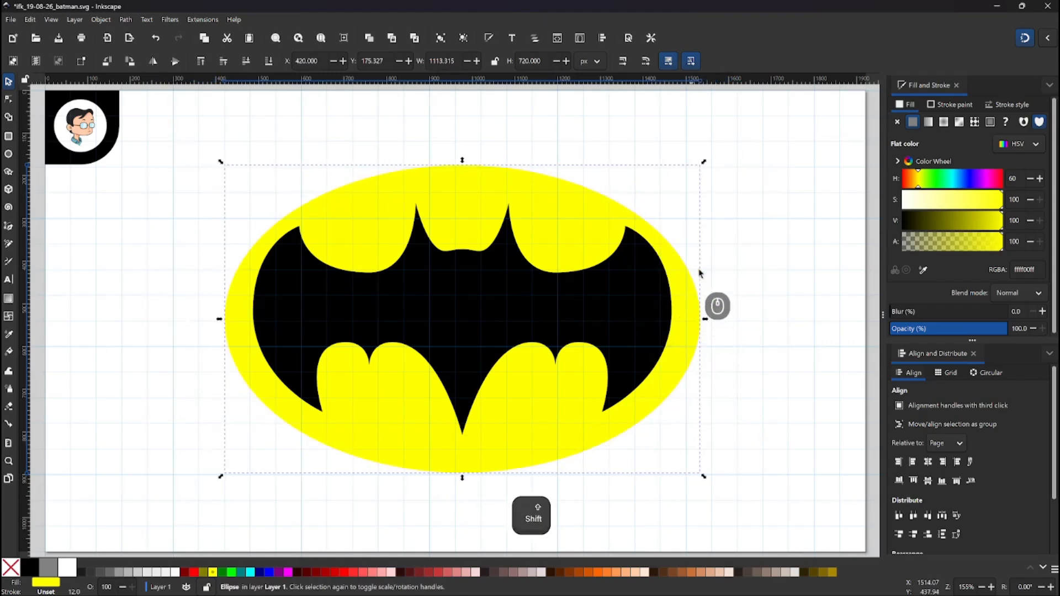
left_click(724, 244)
left_click(569, 226)
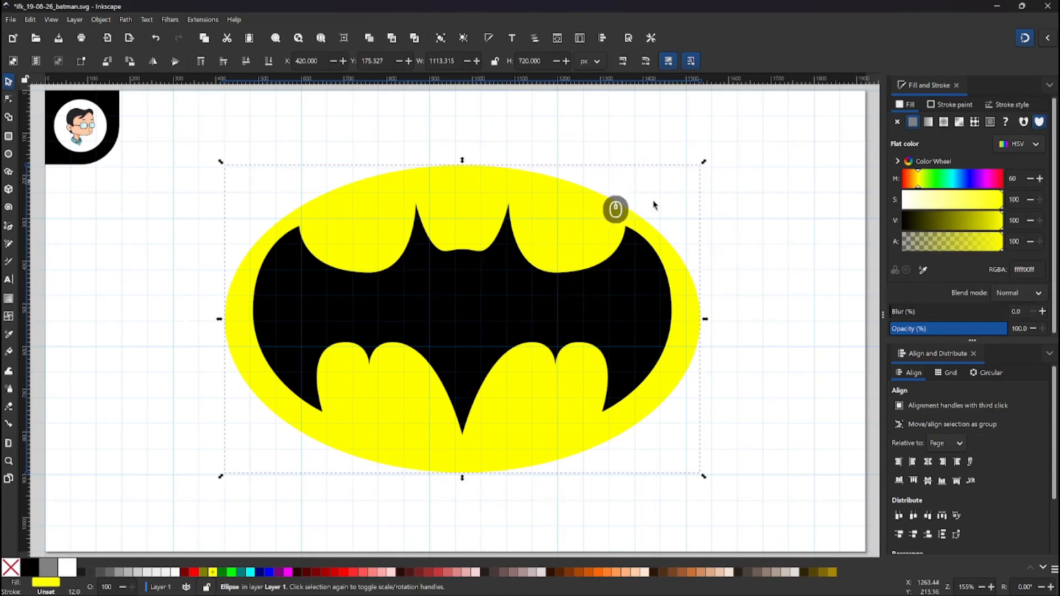
left_click(755, 236)
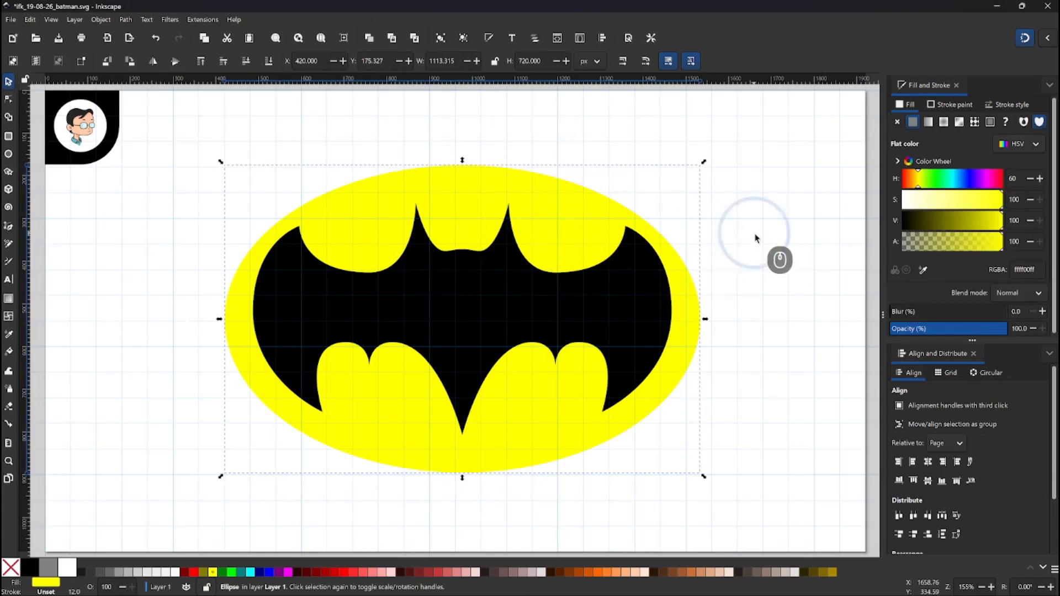
Draw a 1920 by 1080 px rectangle covering the whole page from its origin.
left_click(8, 136)
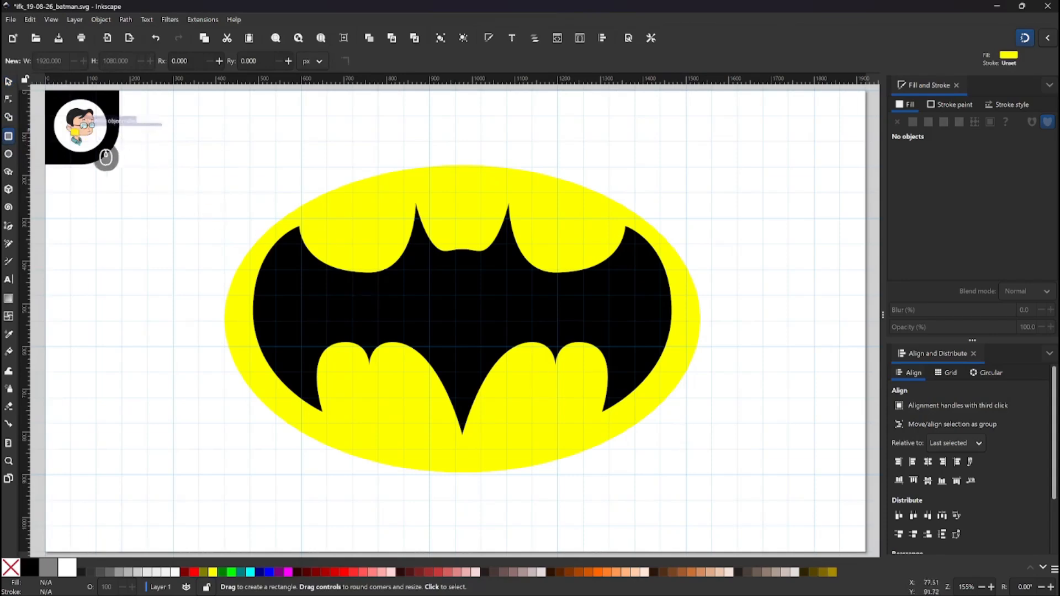
mouse_move(47, 91)
left_mouse_down()
mouse_move(122, 167)
mouse_move(497, 381)
mouse_move(804, 502)
mouse_move(865, 552)
left_mouse_up()
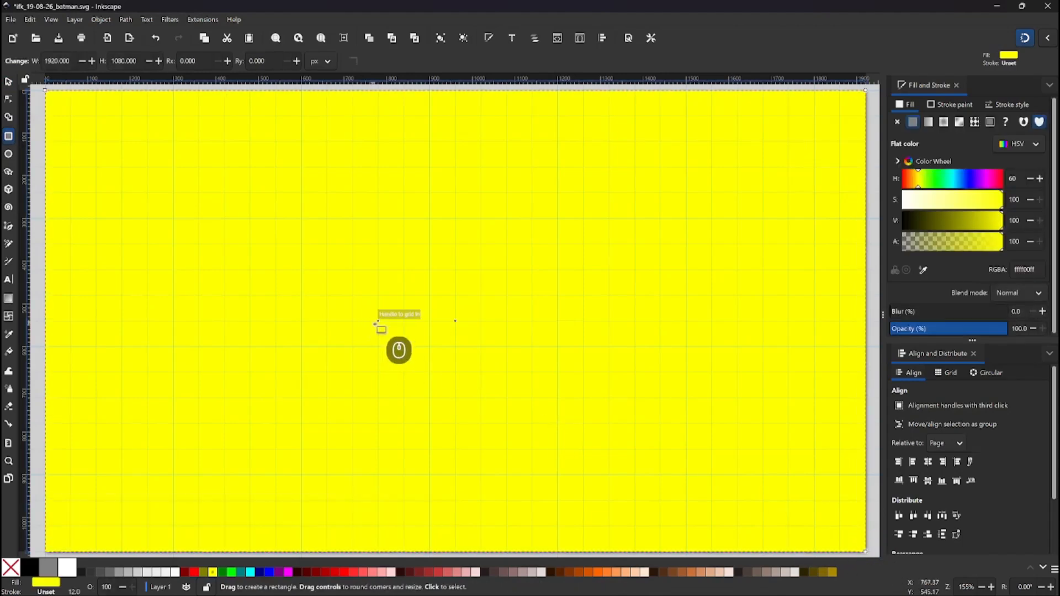
Fill the page-sized rectangle with black and lower it to the bottom, behind the ellipse and the bat.
key("s")
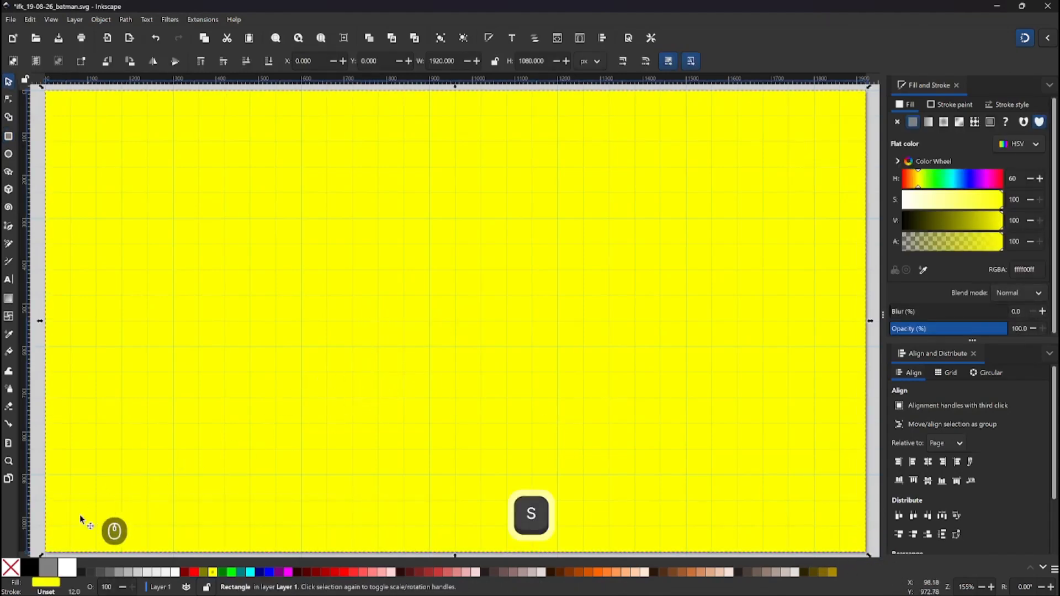
left_click(29, 575)
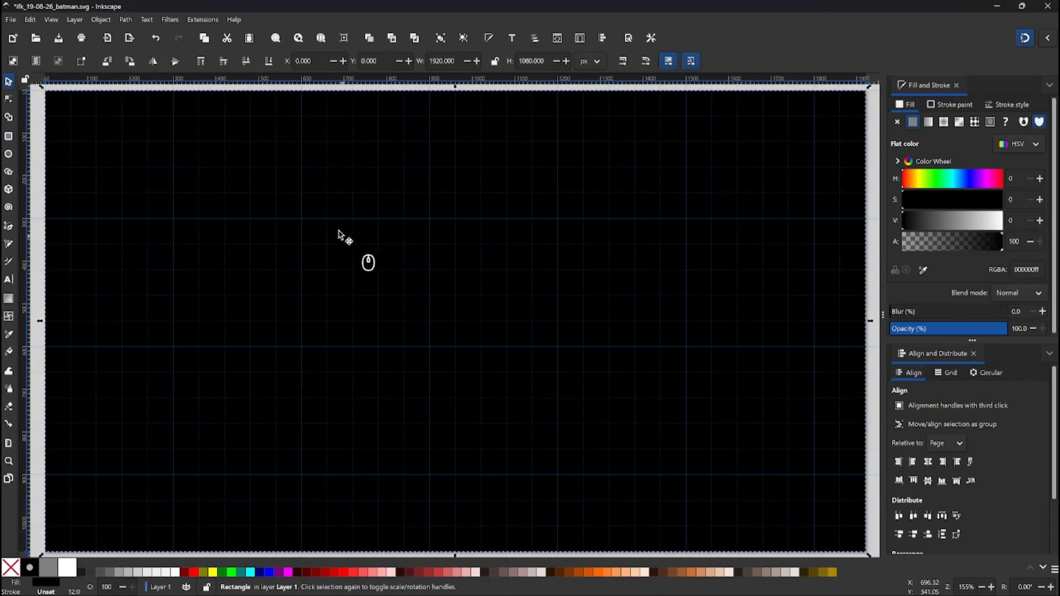
left_click(277, 158)
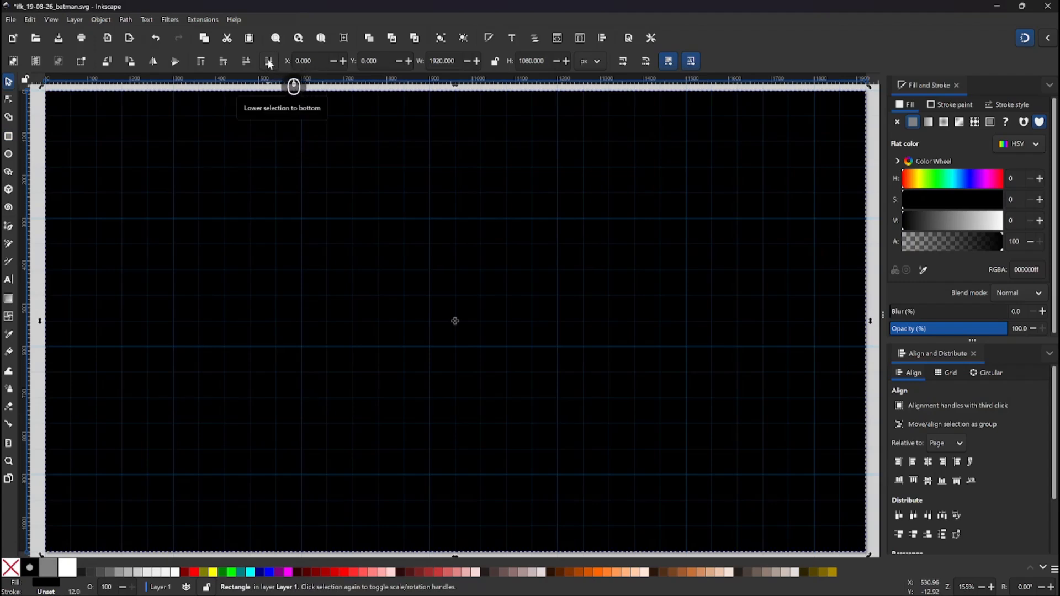
key("End")
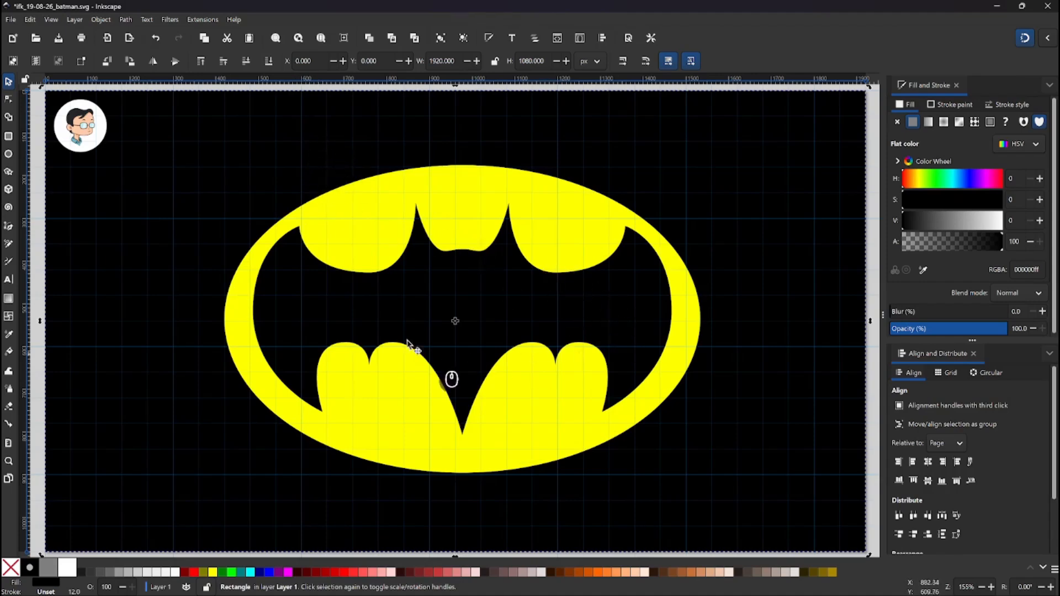
key("Escape")
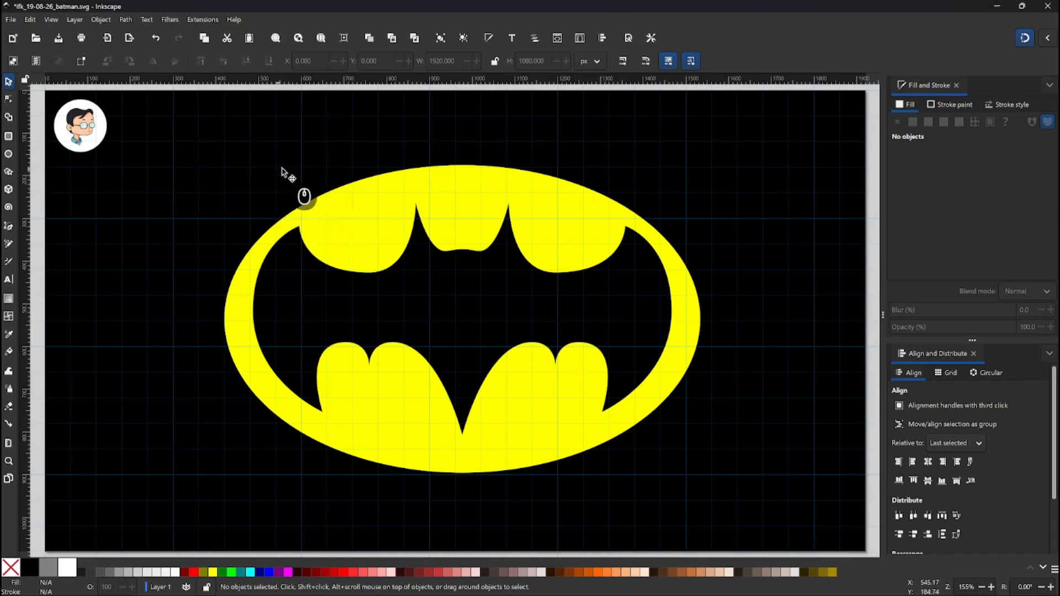
Hide the page grid.
left_click(51, 19)
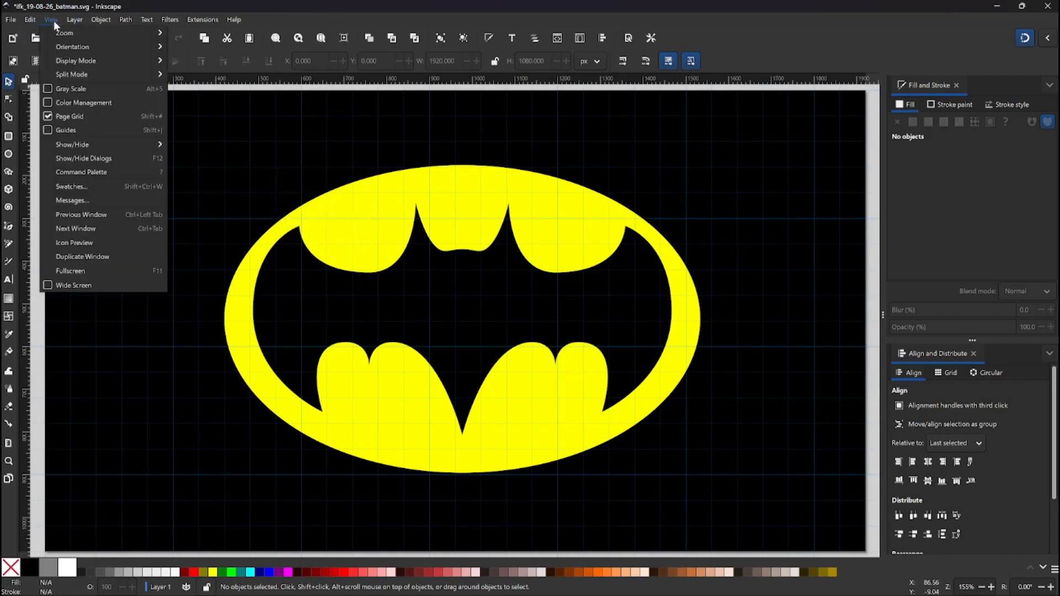
left_click(71, 117)
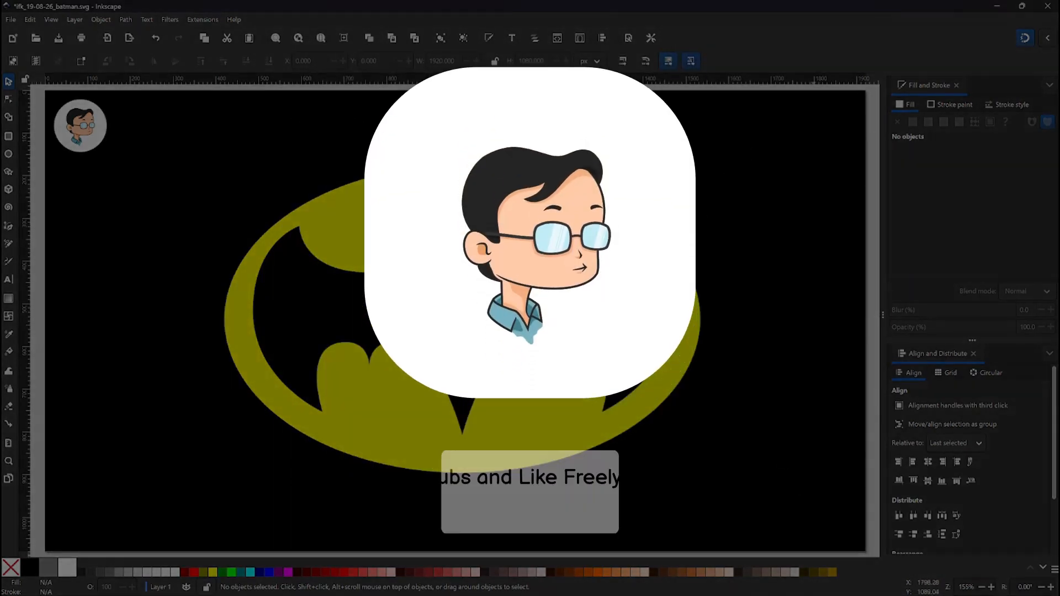
key("super")
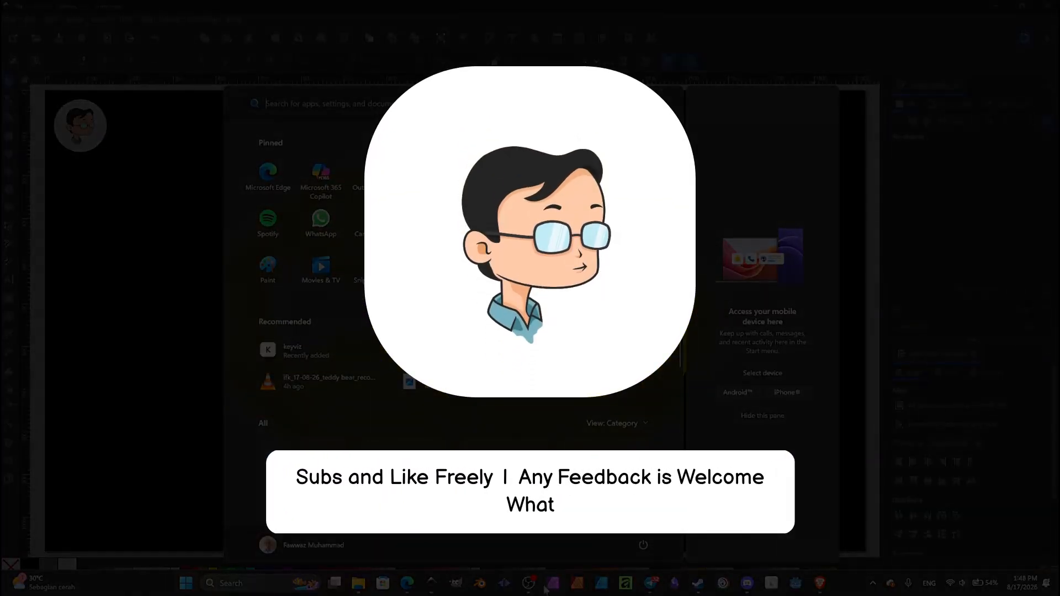